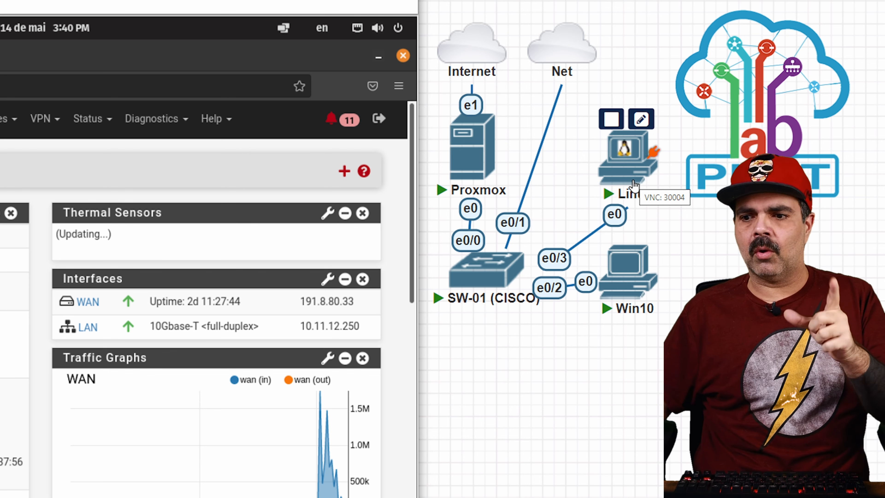
Step: Open the Diagnostics menu in pfSense's top navigation bar
{"action": "mouse_move", "coordinate": [564, 66]}
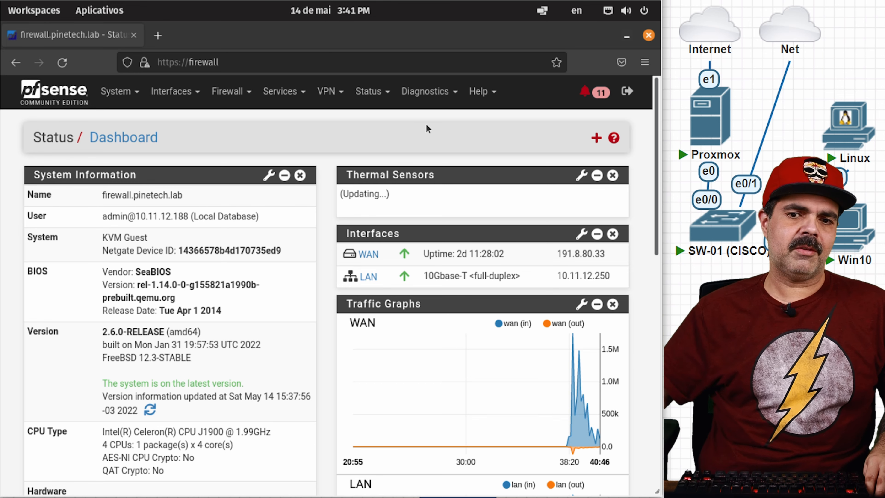
Step: Download an XML configuration backup from Backup & Restore that includes RRD data and extra data
{"action": "left_click", "coordinate": [431, 93]}
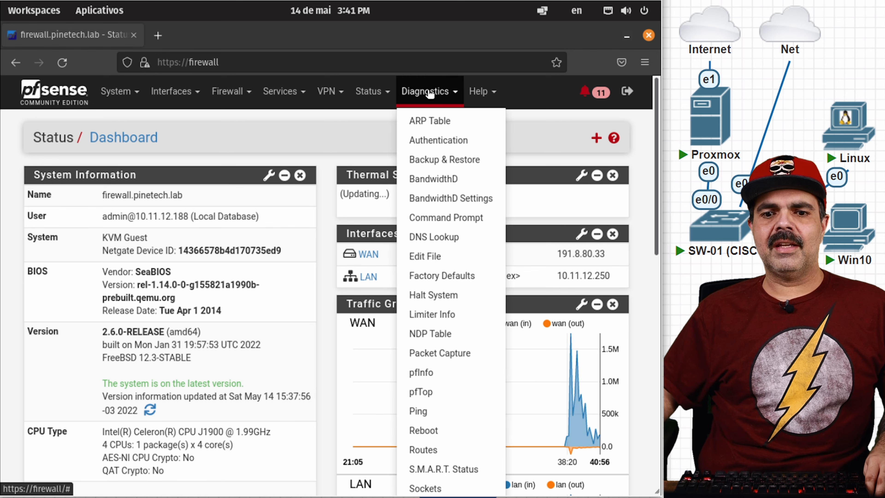
{"action": "left_click", "coordinate": [452, 159]}
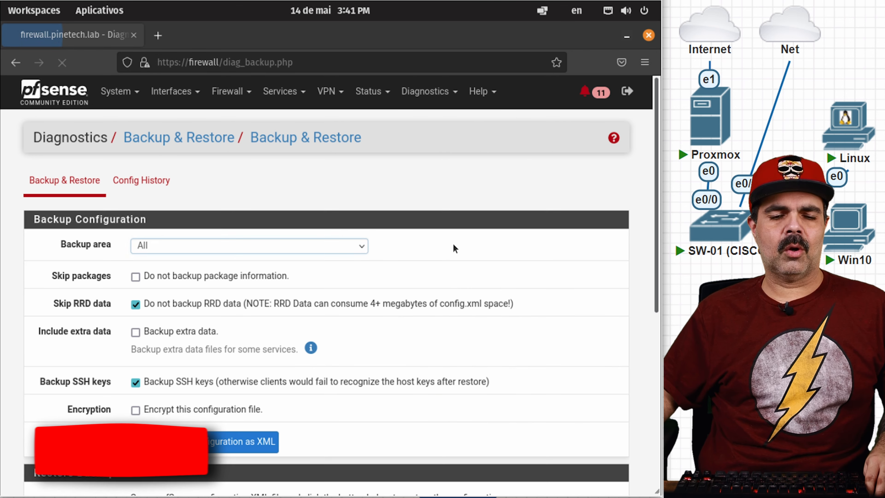
{"action": "scroll", "coordinate": [390, 326], "scroll_direction": "down", "scroll_amount": 2}
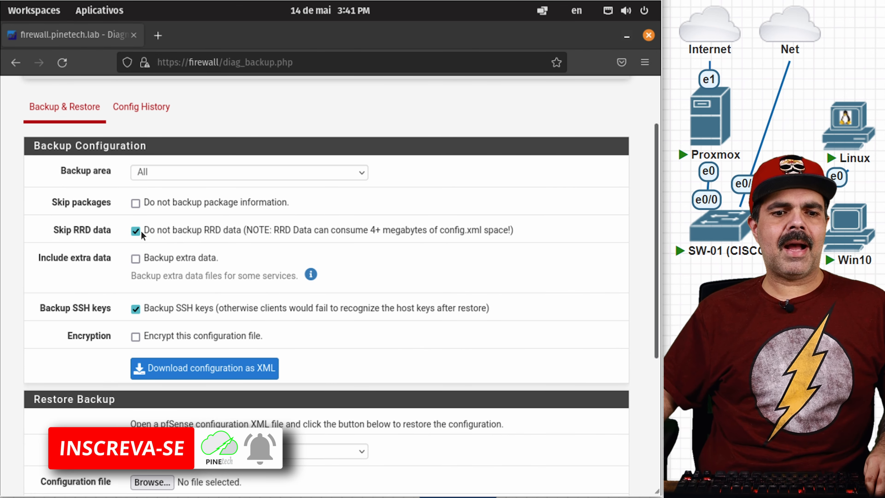
{"action": "left_click", "coordinate": [135, 233]}
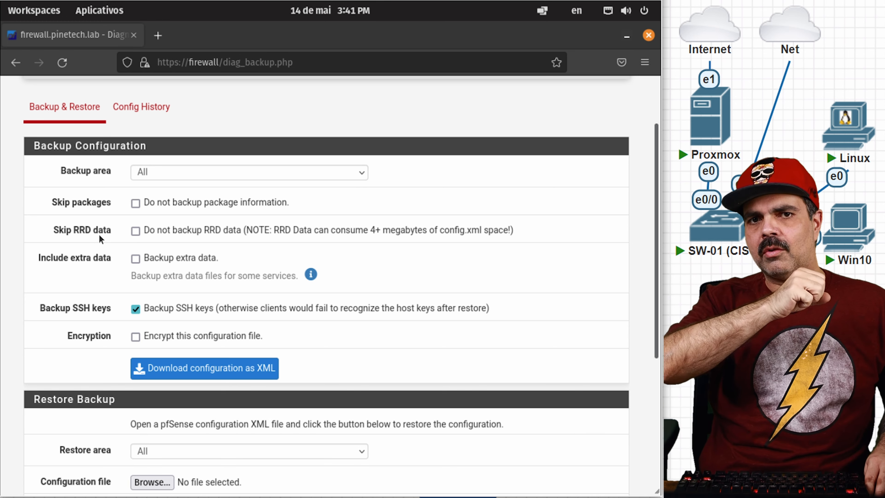
{"action": "left_click", "coordinate": [135, 259]}
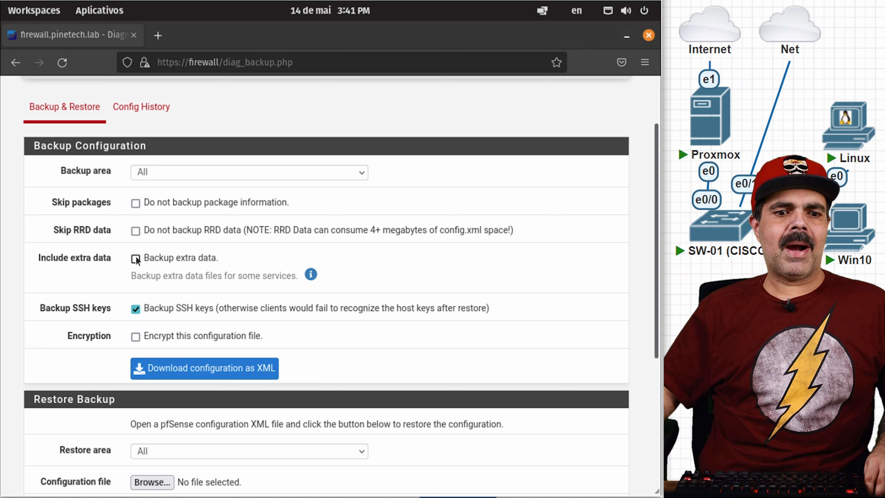
{"action": "scroll", "coordinate": [109, 280], "scroll_direction": "down", "scroll_amount": 2}
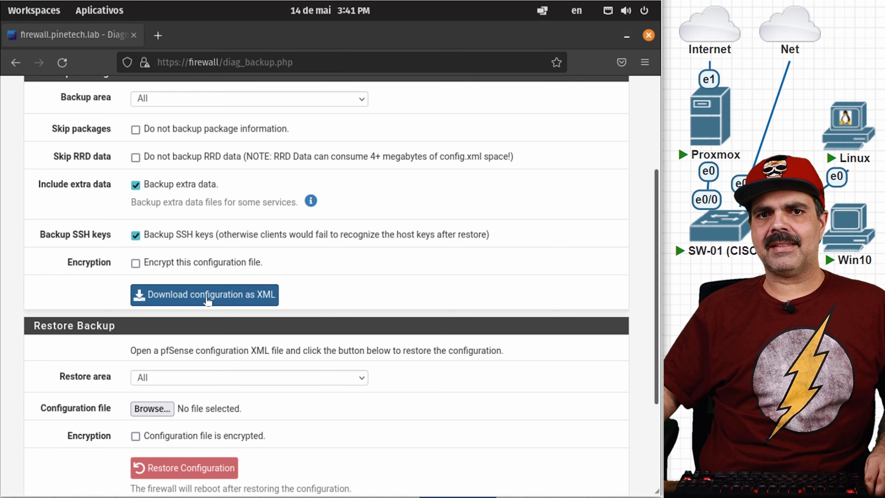
{"action": "left_click", "coordinate": [208, 300]}
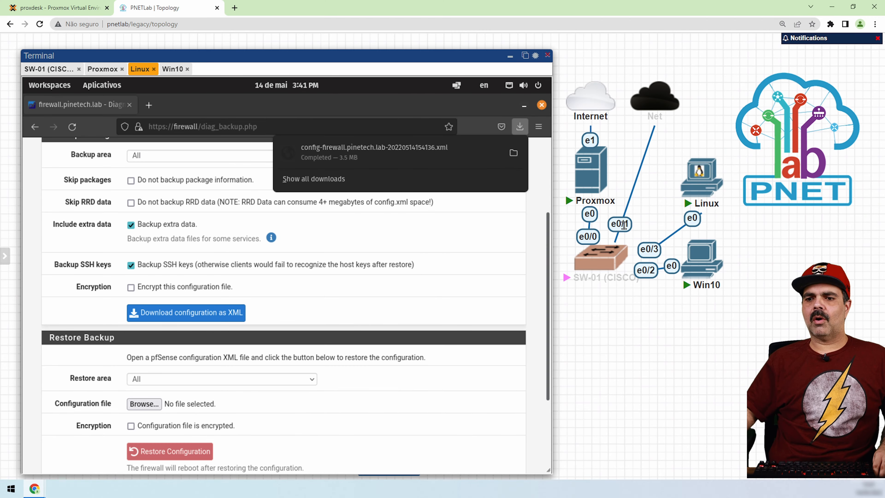
Step: Suspend link e0/1 in the topology and reload the Backup & Restore page
{"action": "right_click", "coordinate": [752, 186]}
{"action": "left_click", "coordinate": [575, 339]}
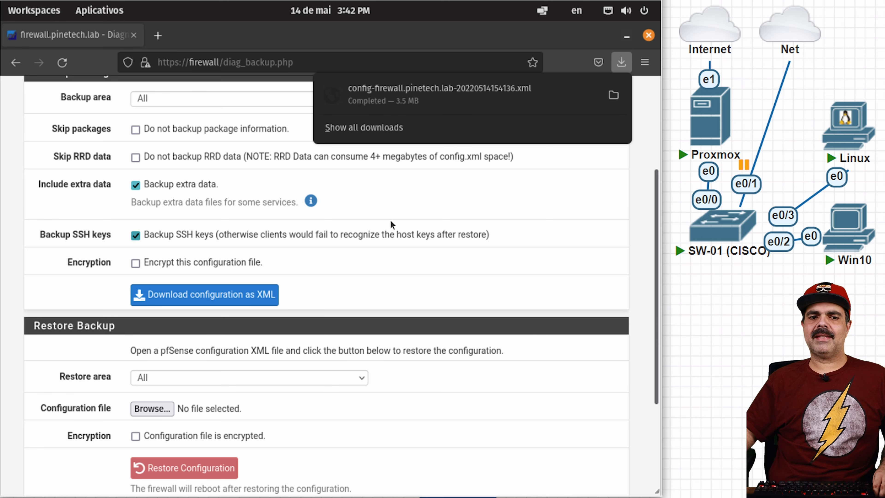
{"action": "left_click", "coordinate": [62, 64]}
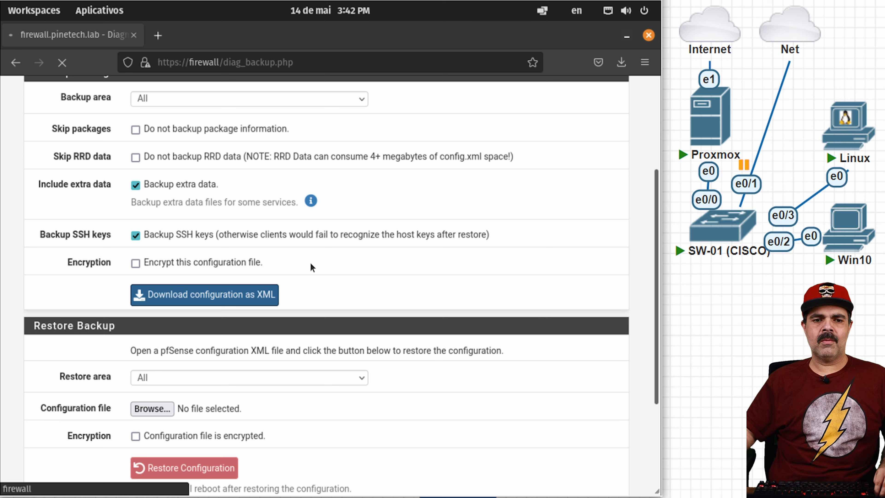
{"action": "mouse_move", "coordinate": [710, 79]}
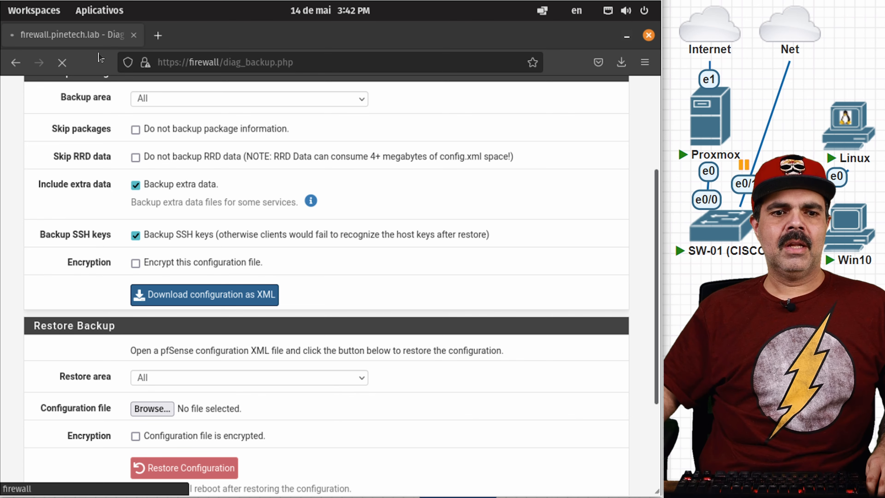
{"action": "key", "text": "ctrl+t"}
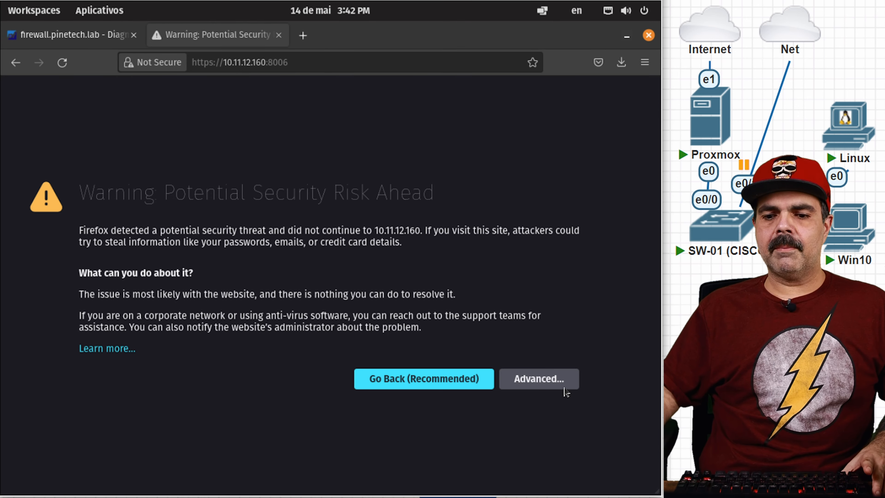
{"action": "left_click", "coordinate": [563, 387]}
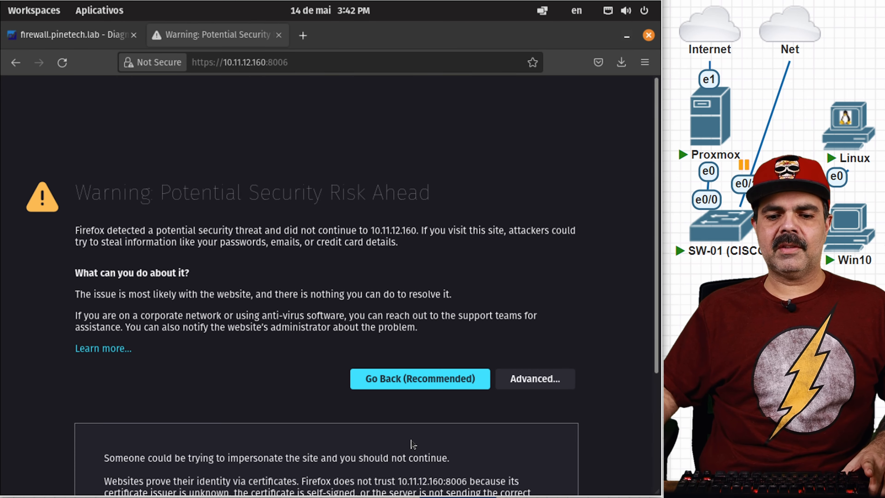
{"action": "scroll", "coordinate": [411, 444], "scroll_direction": "down", "scroll_amount": 4}
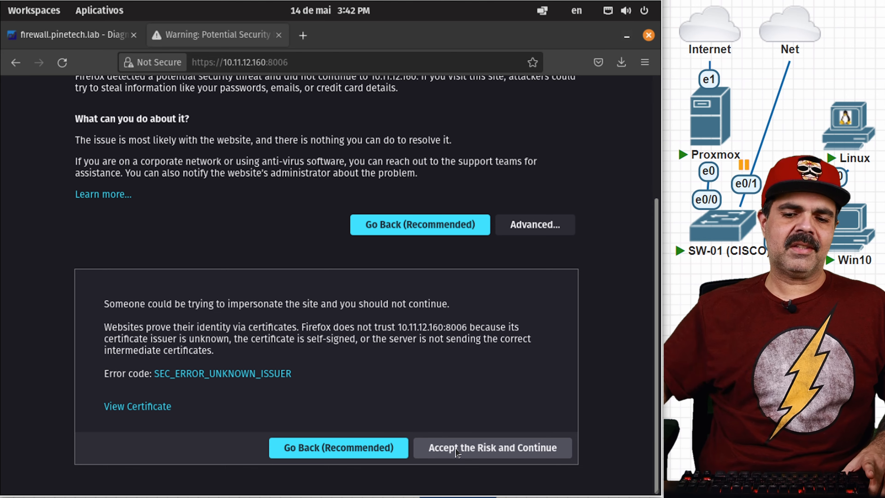
{"action": "left_click", "coordinate": [456, 449]}
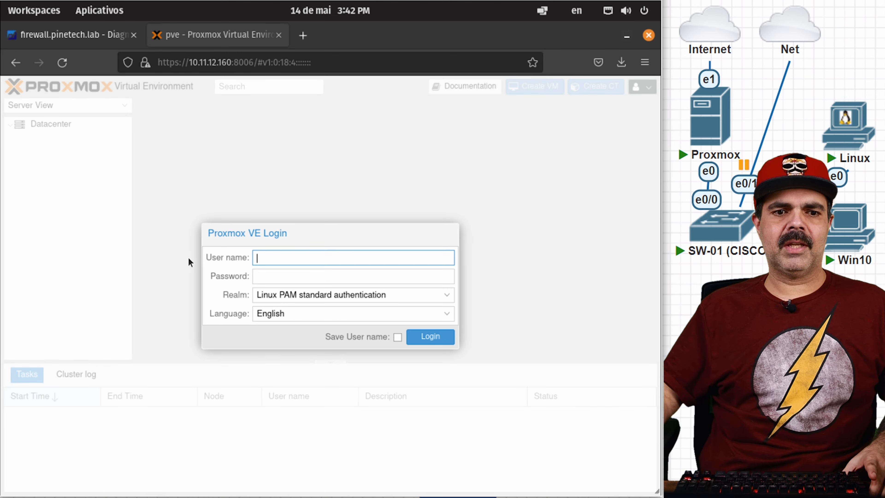
Step: Log in to Proxmox VE as root with the account password, remembering the user name
{"action": "type", "text": "root"}
{"action": "key", "text": "Tab"}
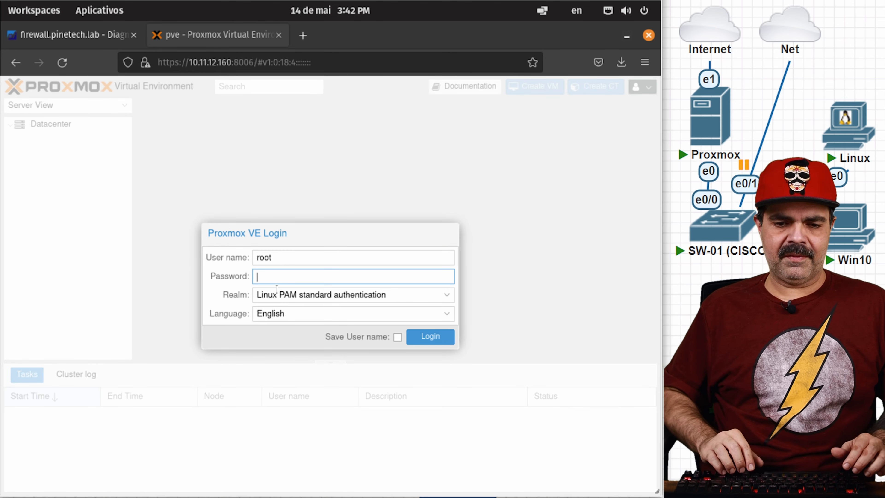
{"action": "type", "text": "*********"}
{"action": "left_click", "coordinate": [398, 336]}
{"action": "left_click", "coordinate": [409, 337]}
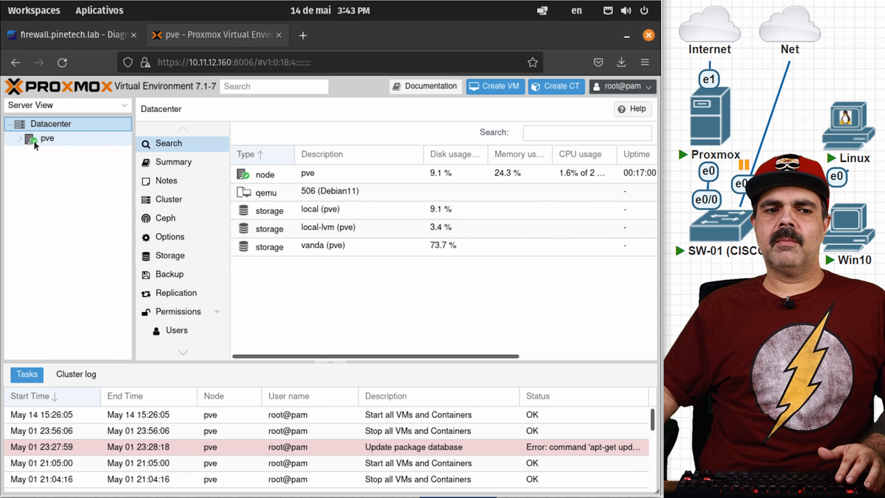
Step: Check that local (pve) ISO Images lists pfSense-CE-2.6.0-RELEASE-amd64.iso, then return to the pve Summary
{"action": "left_click", "coordinate": [20, 140]}
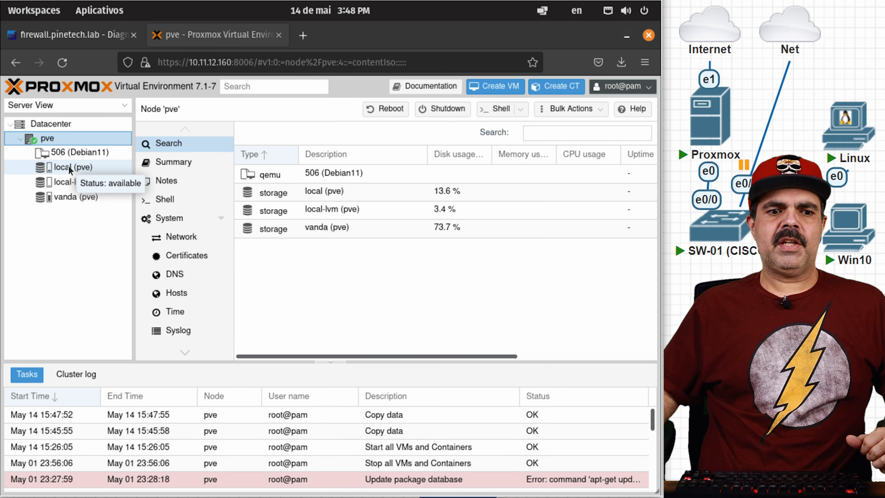
{"action": "left_click", "coordinate": [69, 167]}
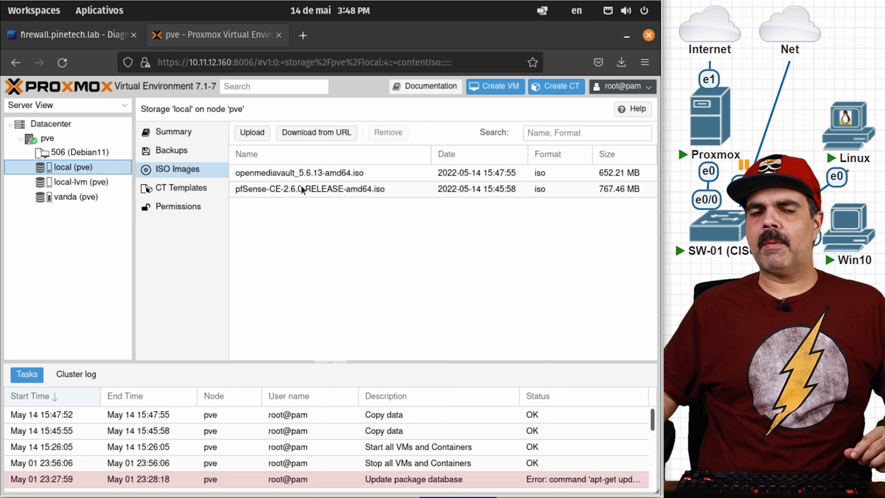
{"action": "left_click", "coordinate": [66, 140]}
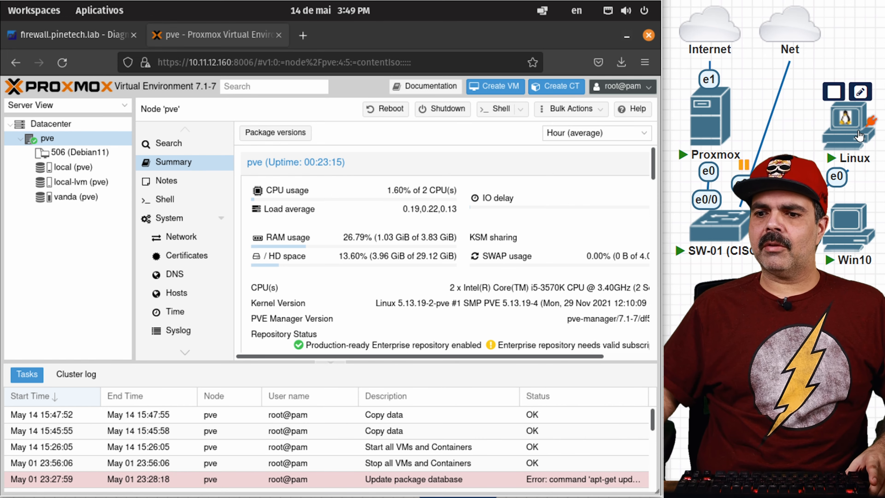
{"action": "mouse_move", "coordinate": [731, 135]}
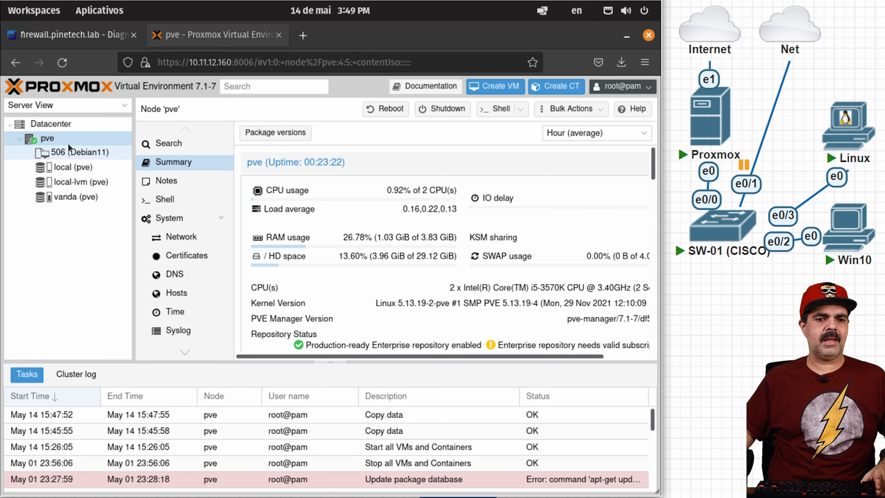
Step: Start a new virtual machine named pfSense in the Create VM wizard
{"action": "left_click", "coordinate": [495, 86]}
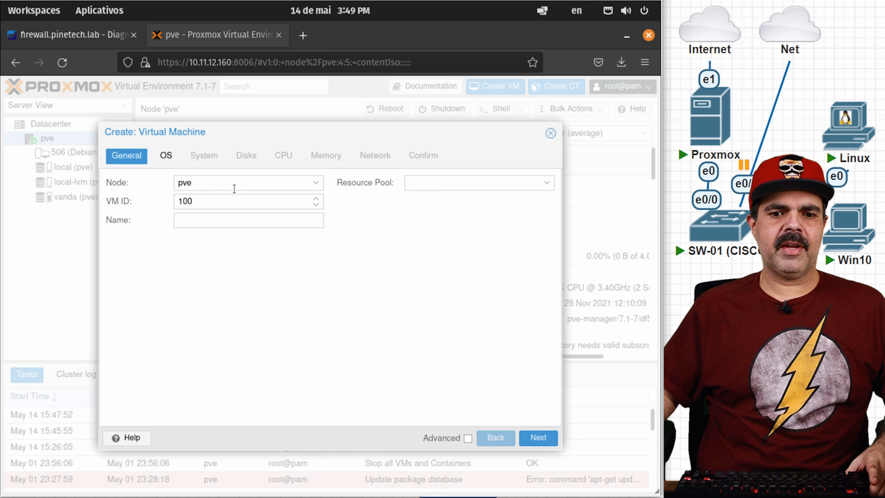
{"action": "left_click", "coordinate": [228, 220]}
{"action": "type", "text": "pfSense"}
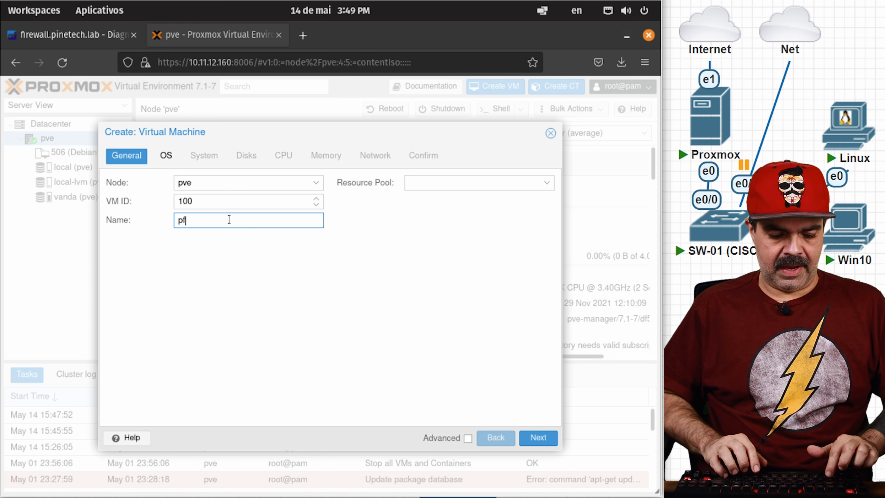
{"action": "left_click", "coordinate": [539, 440]}
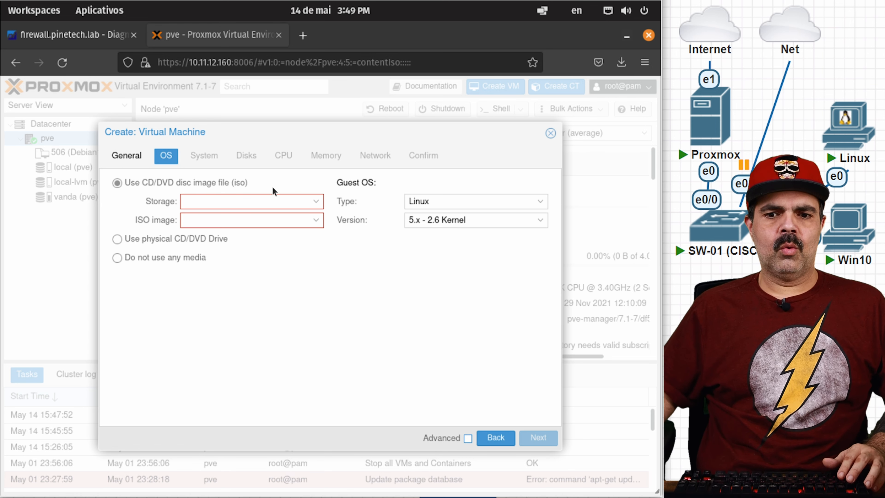
Step: Set guest OS type Other and install media pfSense-CE-2.6.0-RELEASE-amd64.iso from local storage
{"action": "left_click", "coordinate": [540, 202]}
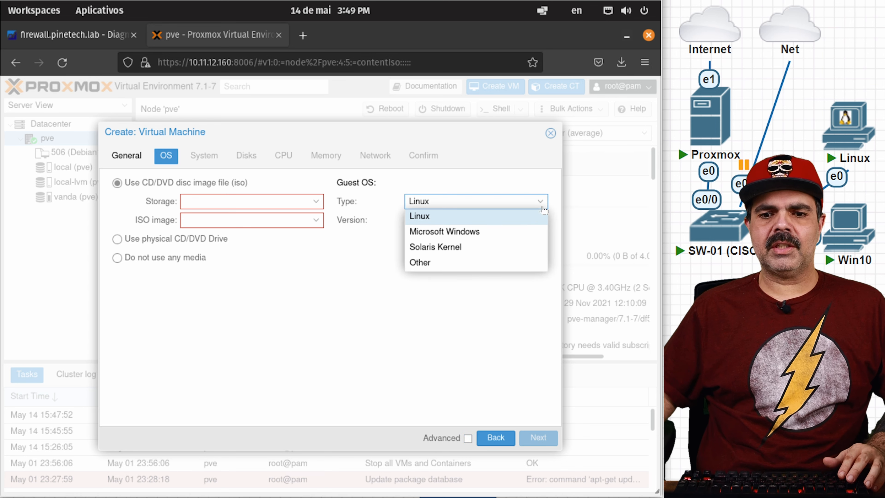
{"action": "left_click", "coordinate": [449, 267]}
{"action": "left_click", "coordinate": [540, 220]}
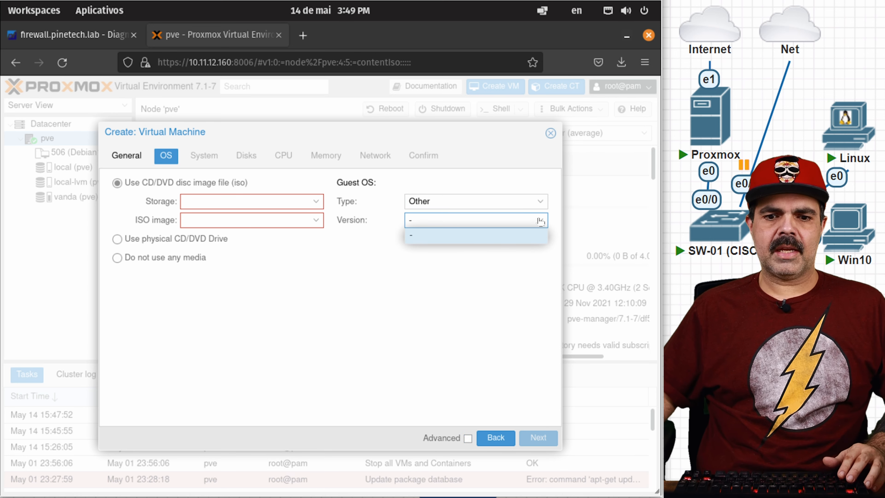
{"action": "left_click", "coordinate": [398, 291]}
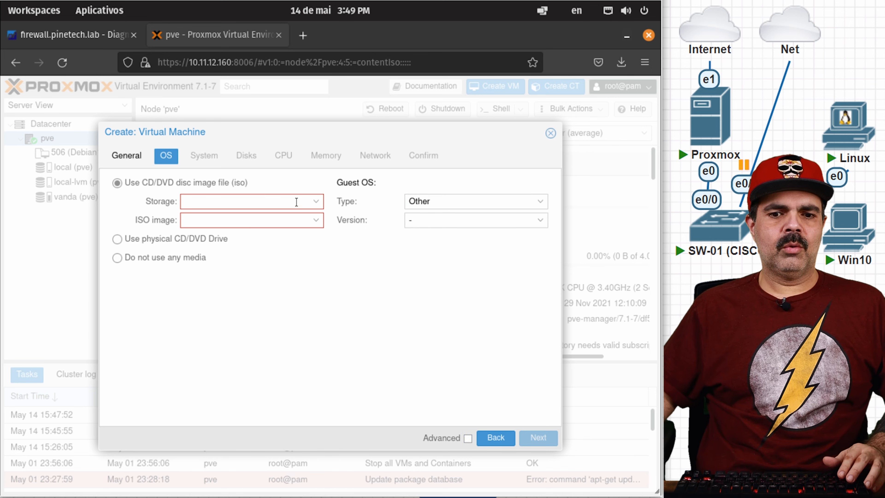
{"action": "left_click", "coordinate": [316, 201]}
{"action": "left_click", "coordinate": [202, 239]}
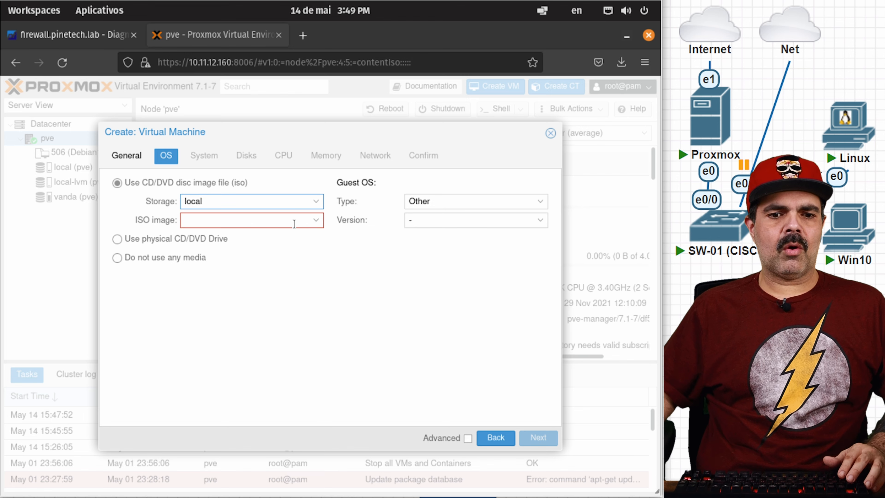
{"action": "left_click", "coordinate": [316, 220]}
{"action": "left_click", "coordinate": [279, 273]}
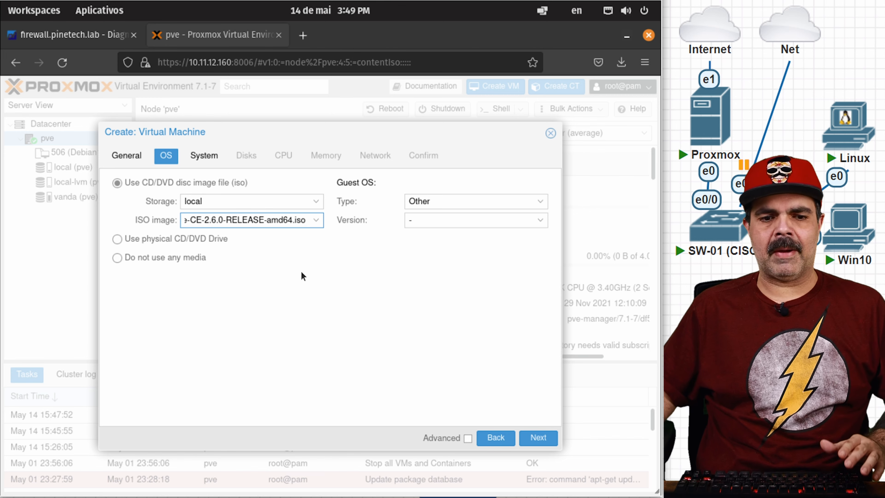
{"action": "left_click", "coordinate": [549, 438]}
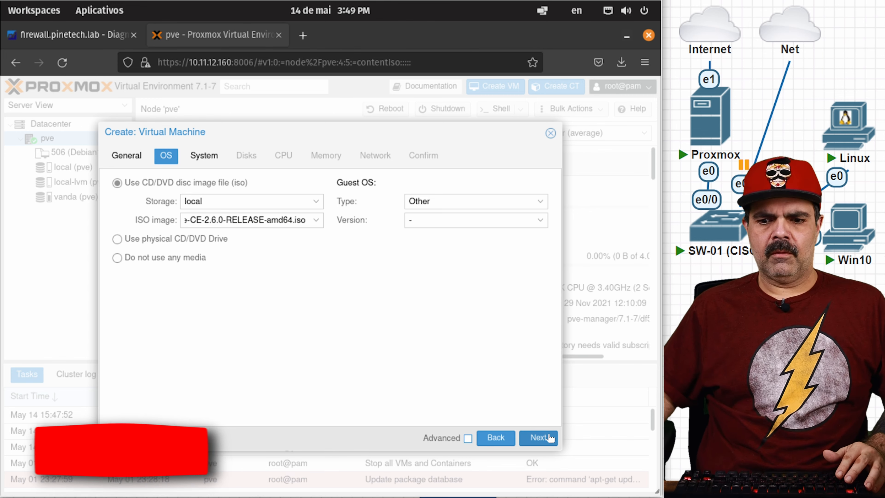
{"action": "left_click", "coordinate": [548, 438]}
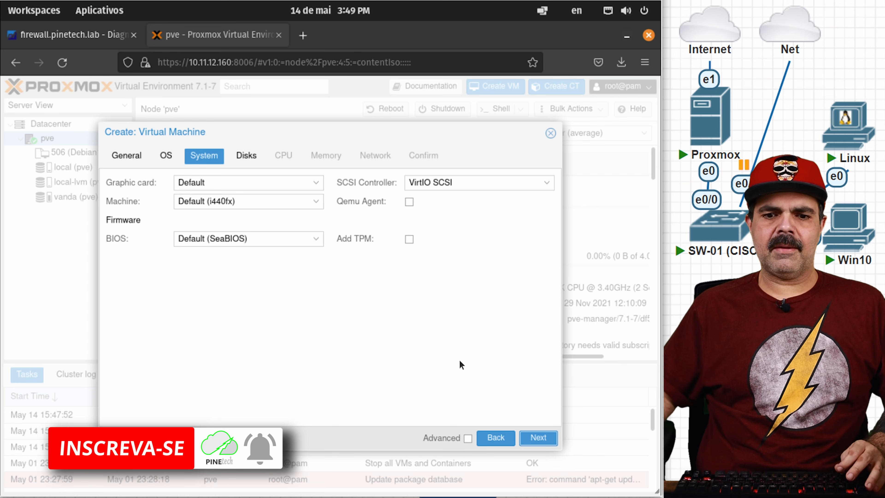
Step: Make the 32 GiB disk a VirtIO Block device with Write back cache
{"action": "left_click", "coordinate": [540, 438]}
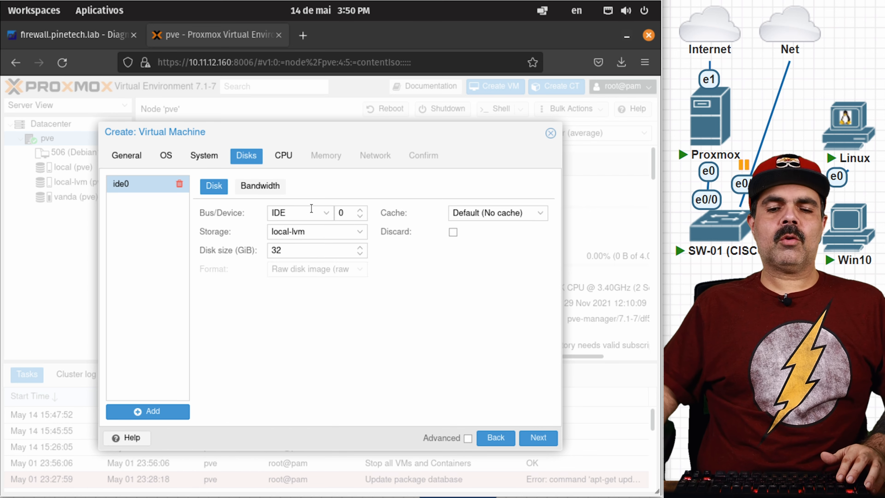
{"action": "left_click", "coordinate": [326, 213]}
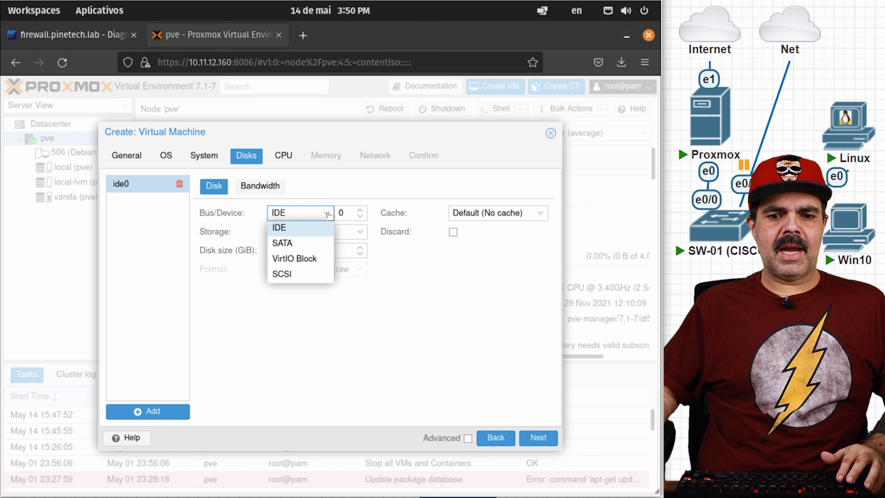
{"action": "left_click", "coordinate": [315, 259]}
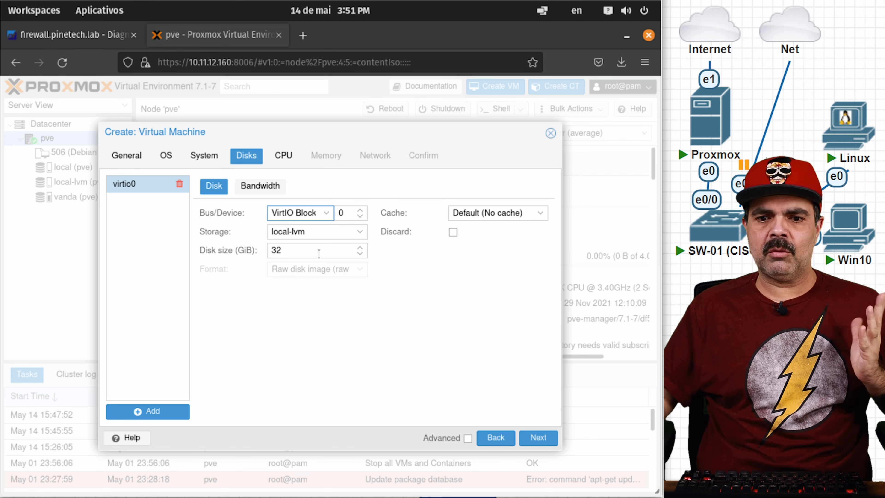
{"action": "left_click", "coordinate": [521, 211]}
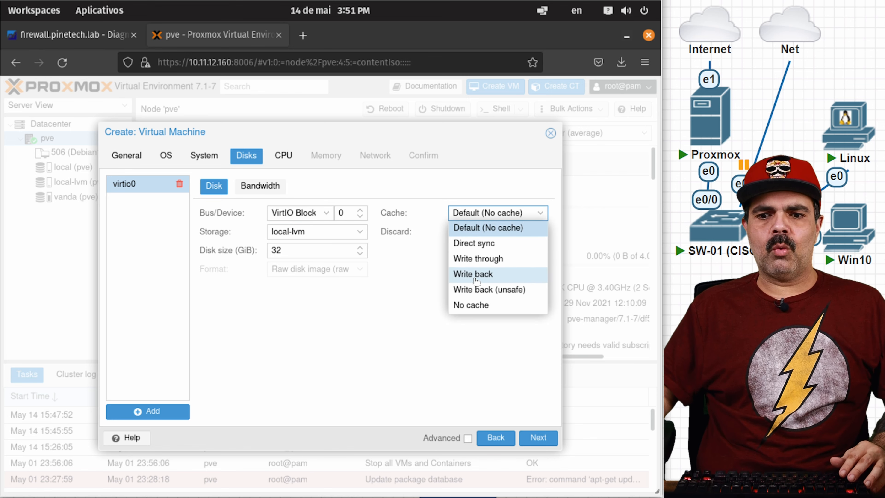
{"action": "left_click", "coordinate": [487, 275]}
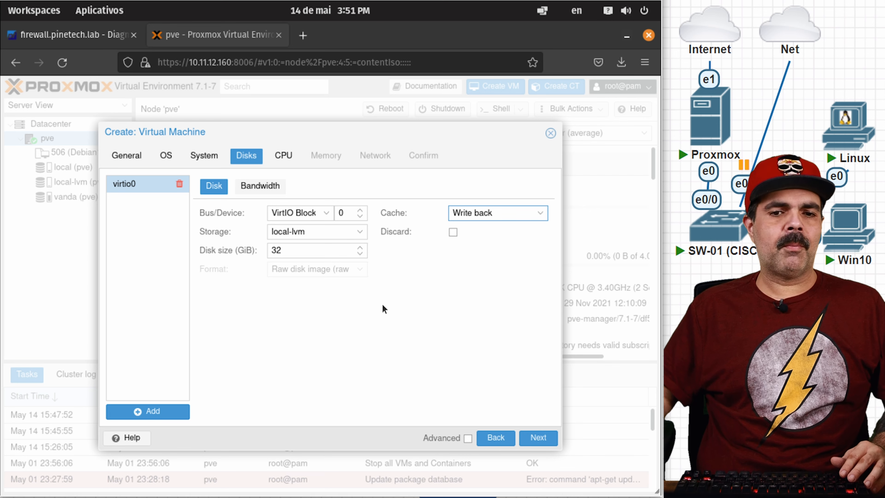
{"action": "left_click", "coordinate": [536, 437]}
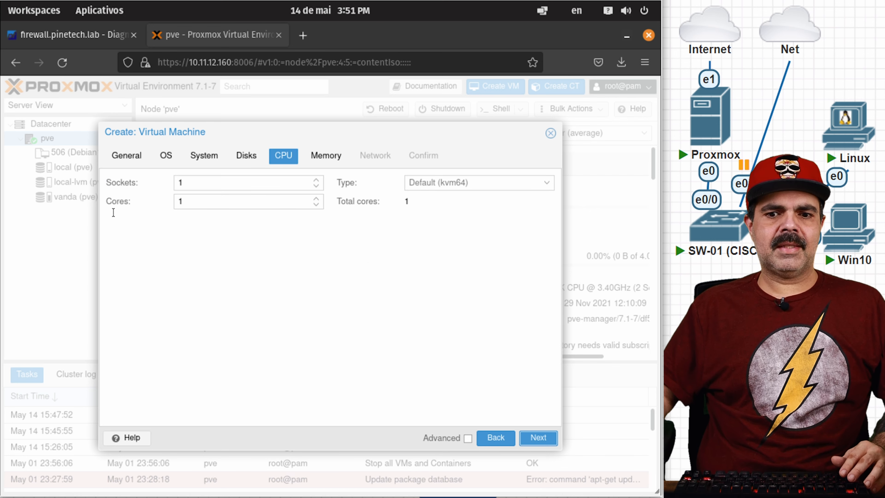
Step: Give the VM 2 CPU cores with CPU type host
{"action": "left_click", "coordinate": [316, 198]}
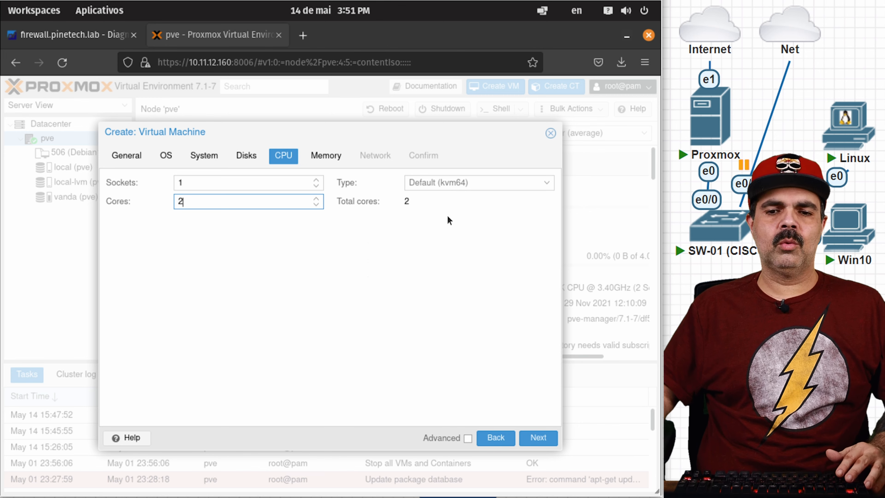
{"action": "left_click", "coordinate": [547, 183]}
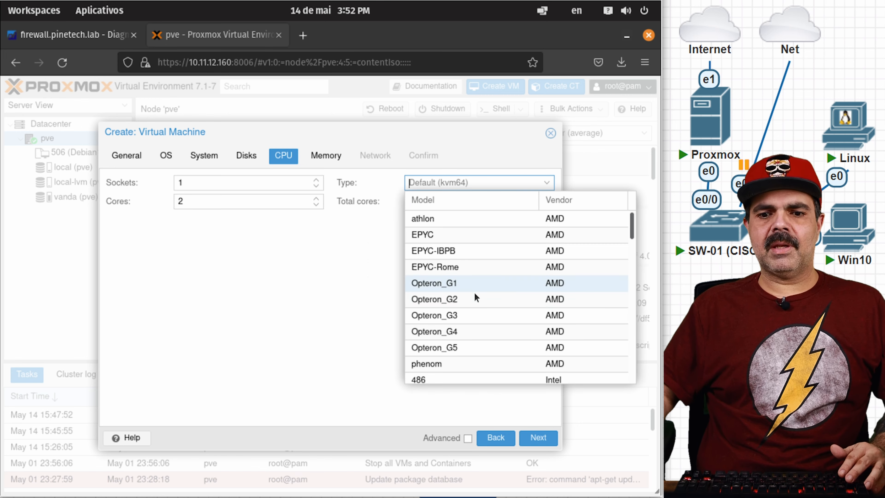
{"action": "scroll", "coordinate": [474, 294], "scroll_direction": "down", "scroll_amount": 10}
{"action": "left_click", "coordinate": [448, 375]}
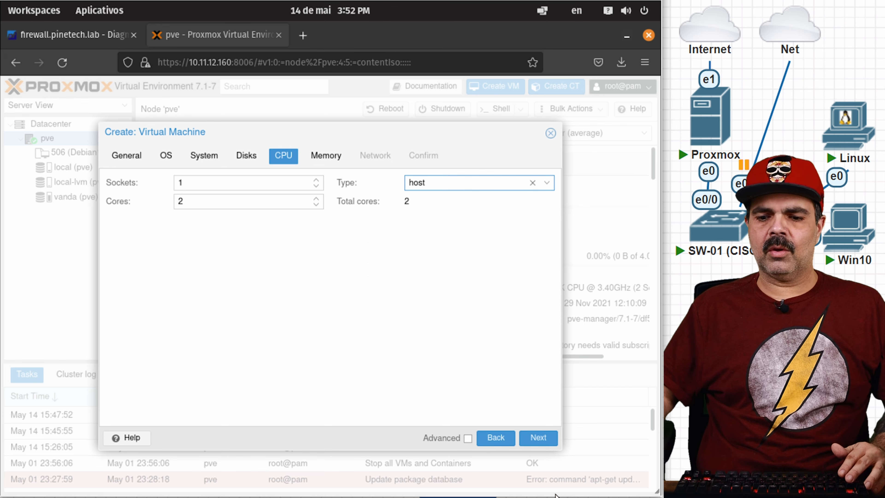
{"action": "left_click", "coordinate": [538, 438]}
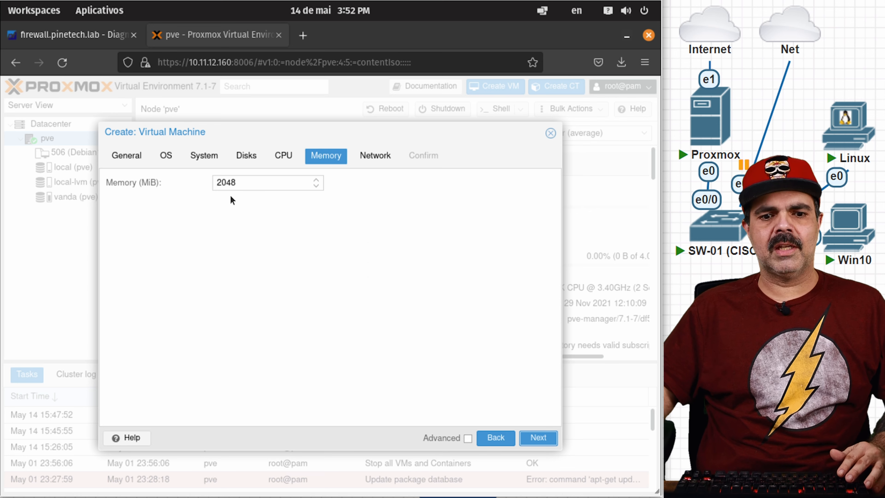
Step: Keep 2048 MiB memory, use a VirtIO (paravirtualized) NIC, and finish creating VM 100
{"action": "left_click", "coordinate": [524, 436]}
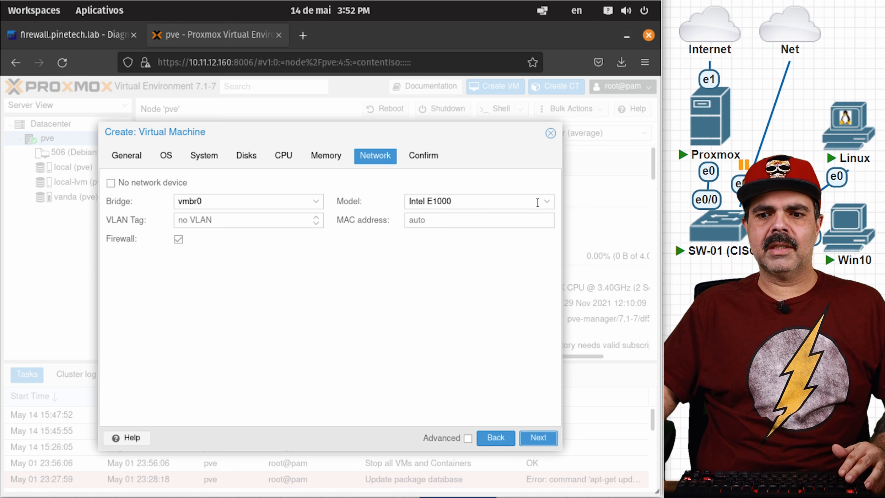
{"action": "left_click", "coordinate": [547, 202]}
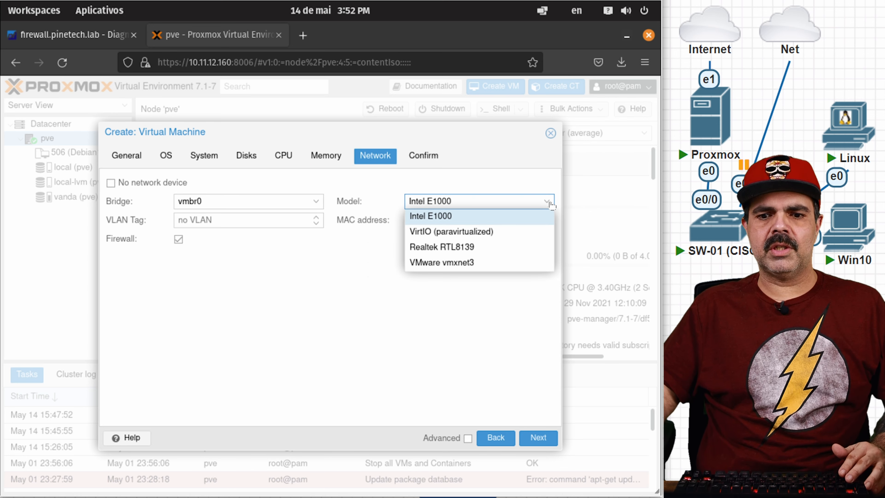
{"action": "left_click", "coordinate": [474, 232]}
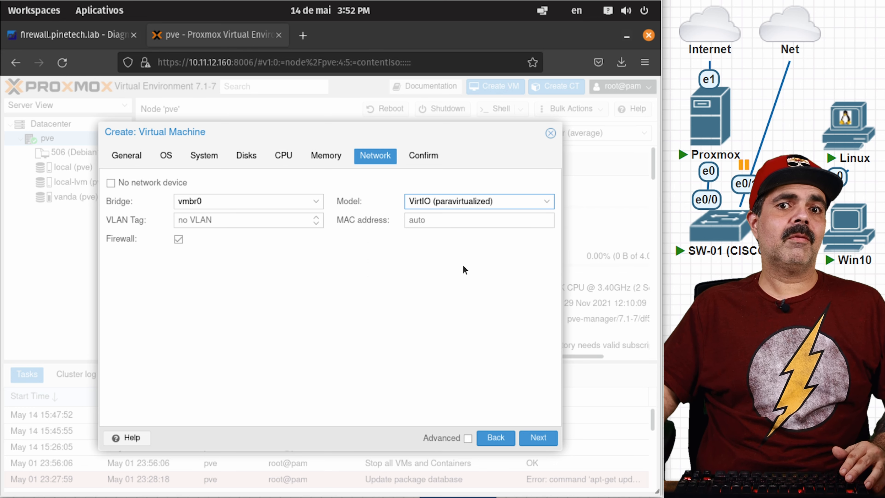
{"action": "left_click", "coordinate": [548, 205]}
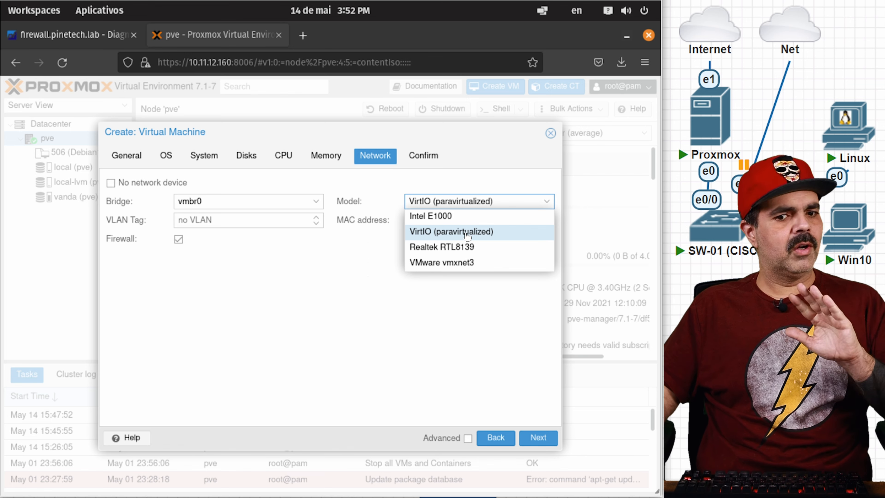
{"action": "left_click", "coordinate": [464, 338]}
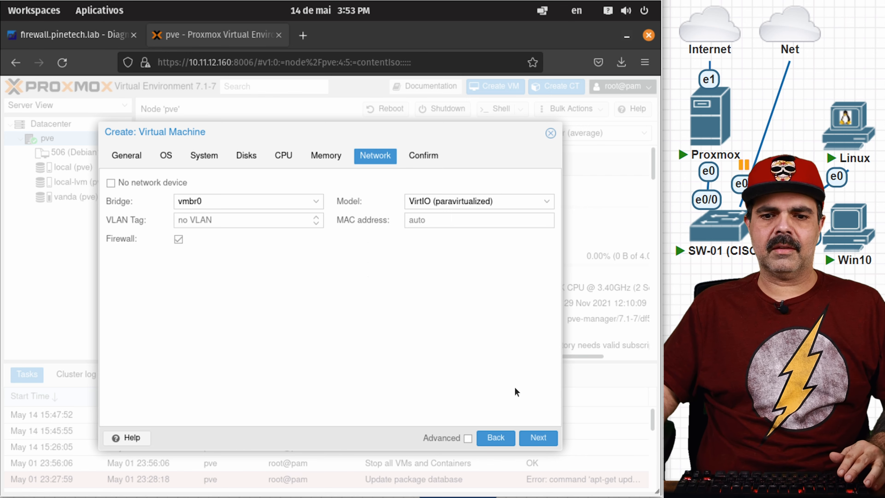
{"action": "left_click", "coordinate": [538, 439]}
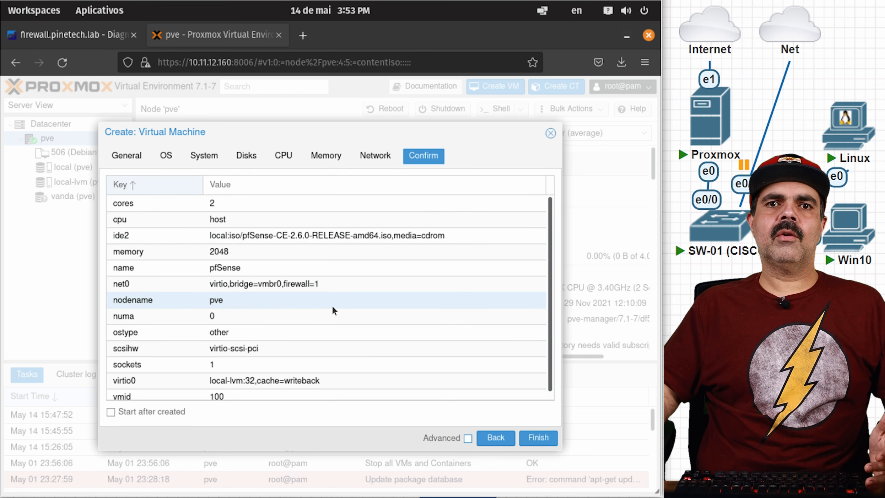
{"action": "left_click", "coordinate": [548, 441]}
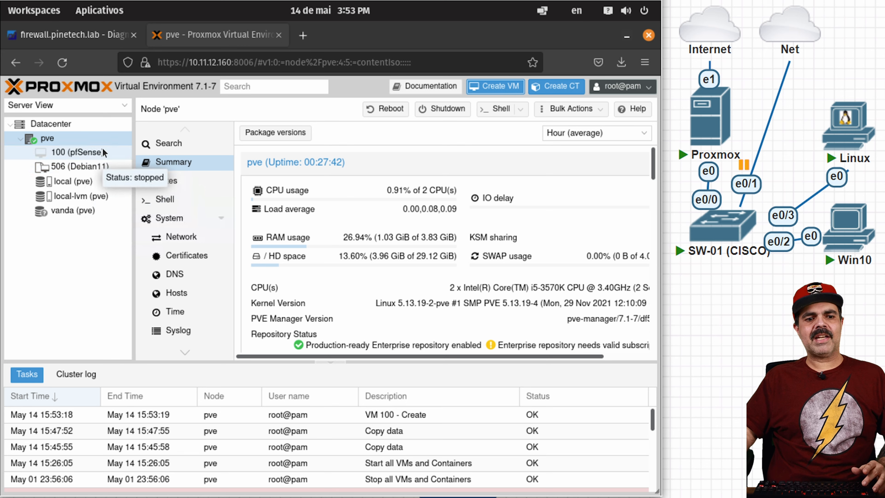
Step: Create Linux bridge vmbr1 with bridge port ens4 on the pve node
{"action": "left_click", "coordinate": [59, 138]}
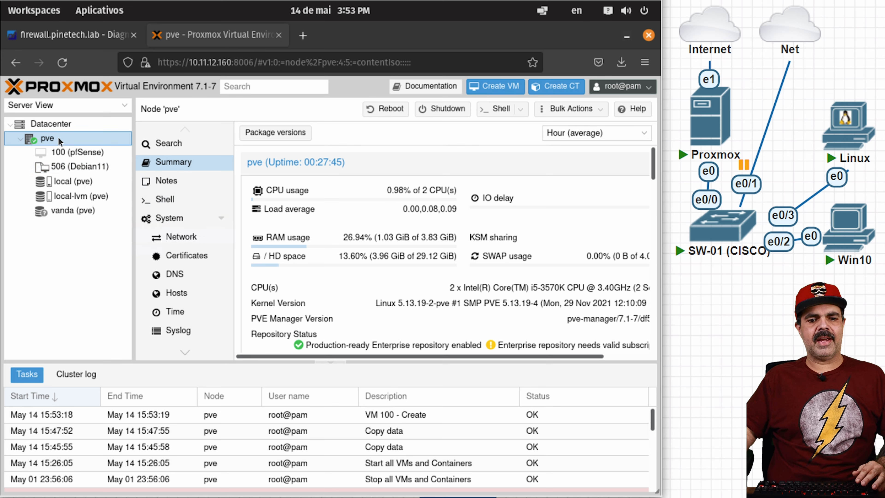
{"action": "left_click", "coordinate": [177, 237]}
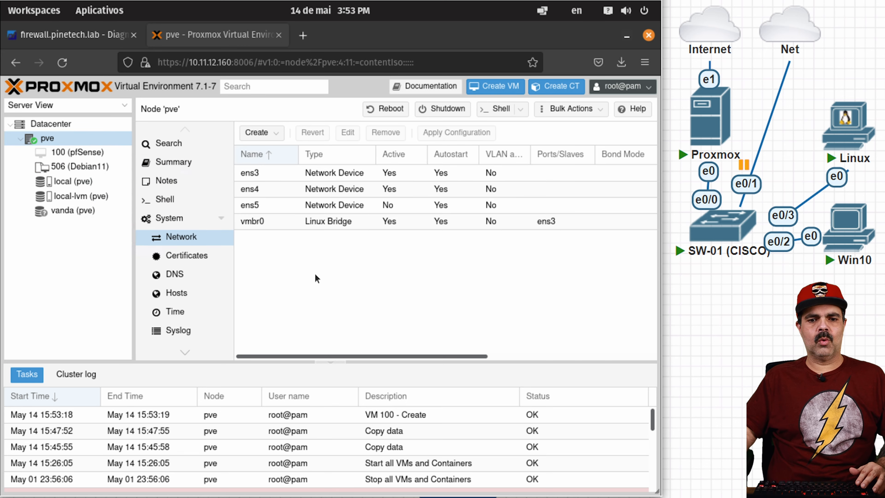
{"action": "left_click", "coordinate": [280, 136]}
{"action": "left_click", "coordinate": [275, 150]}
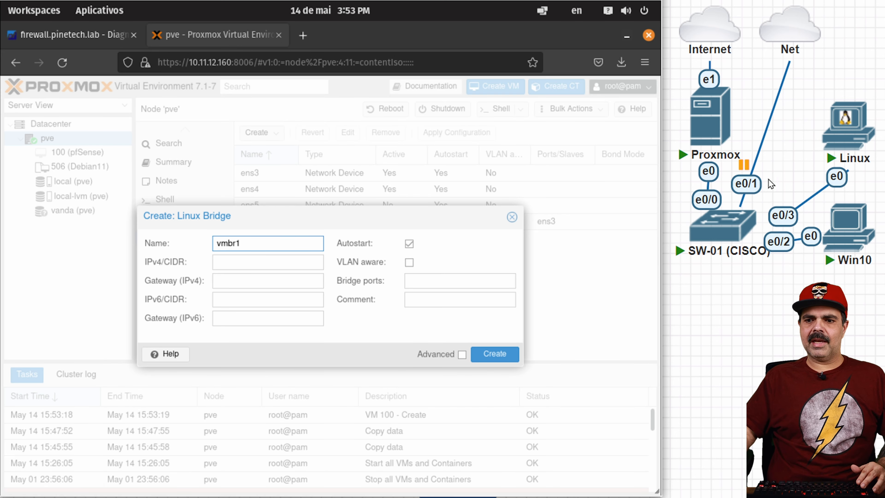
{"action": "left_click_drag", "start_coordinate": [402, 220], "coordinate": [400, 240]}
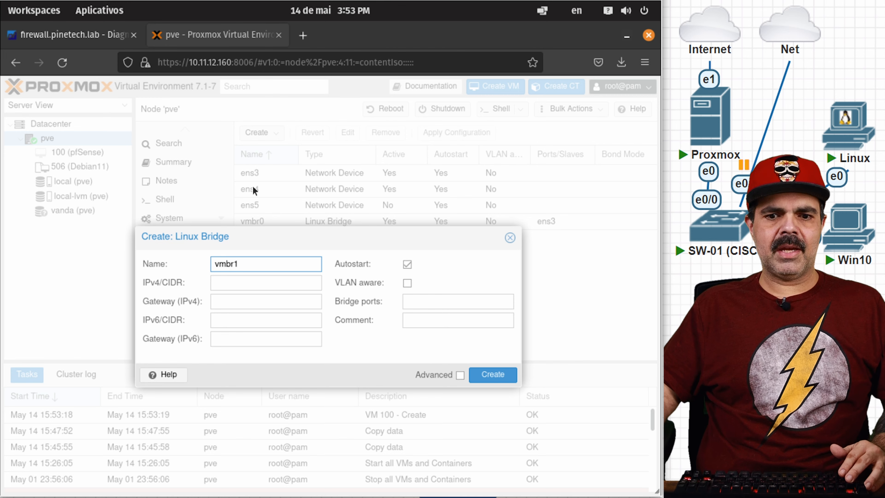
{"action": "left_click", "coordinate": [430, 300]}
{"action": "type", "text": "en"}
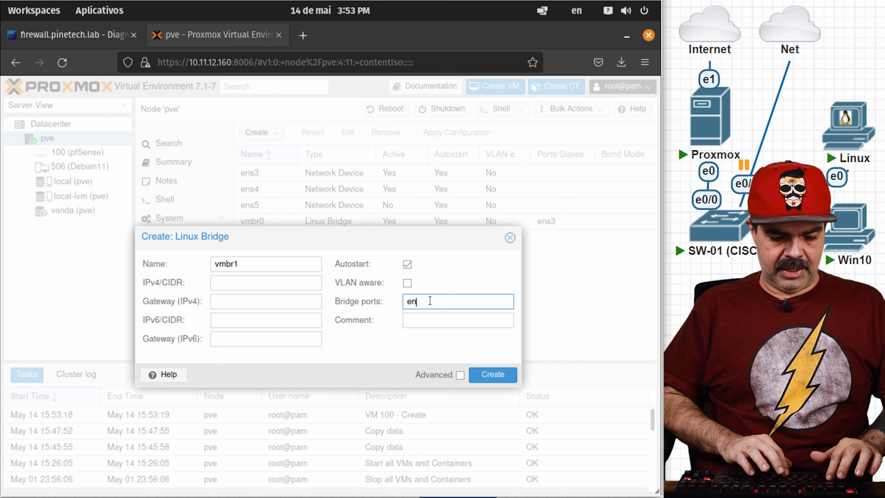
{"action": "type", "text": "s4"}
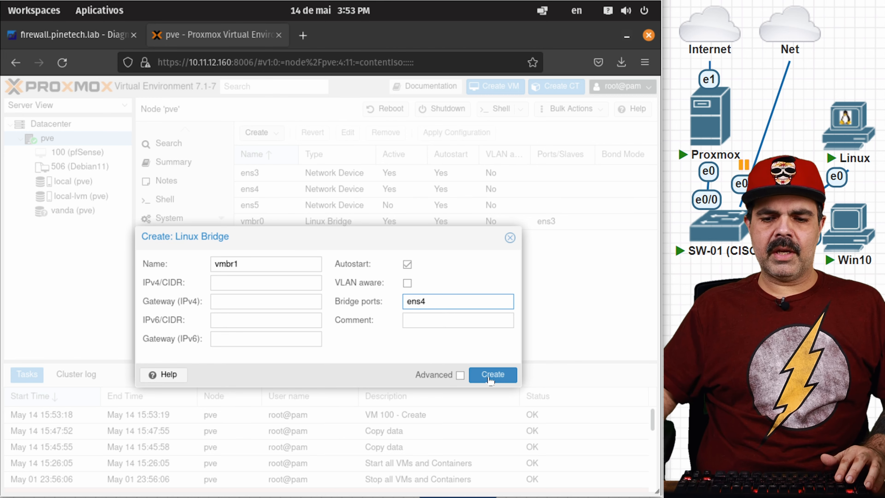
{"action": "left_click", "coordinate": [491, 375]}
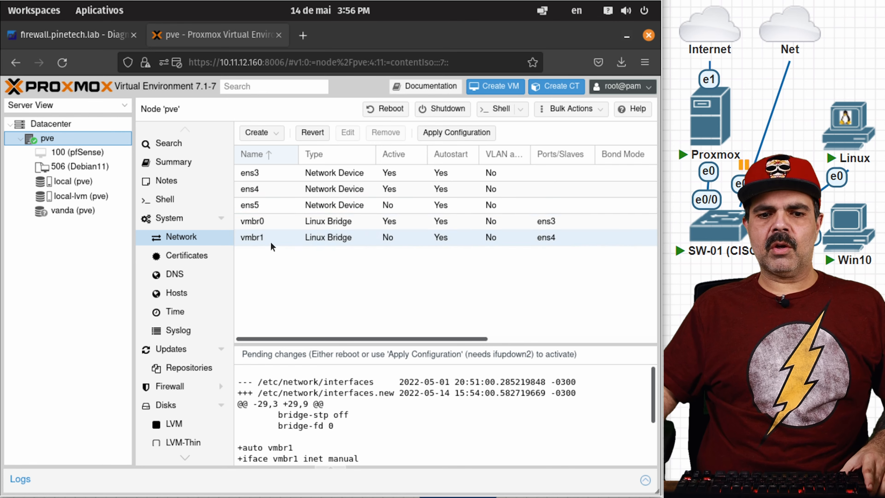
Step: Apply the pending network configuration and select VM 100 (pfSense)
{"action": "left_click", "coordinate": [470, 133]}
{"action": "left_click", "coordinate": [310, 313]}
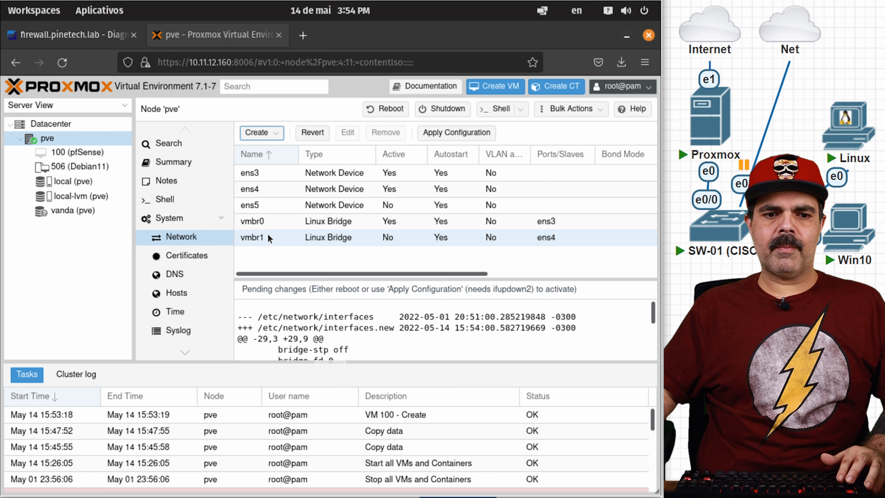
{"action": "left_click", "coordinate": [90, 152]}
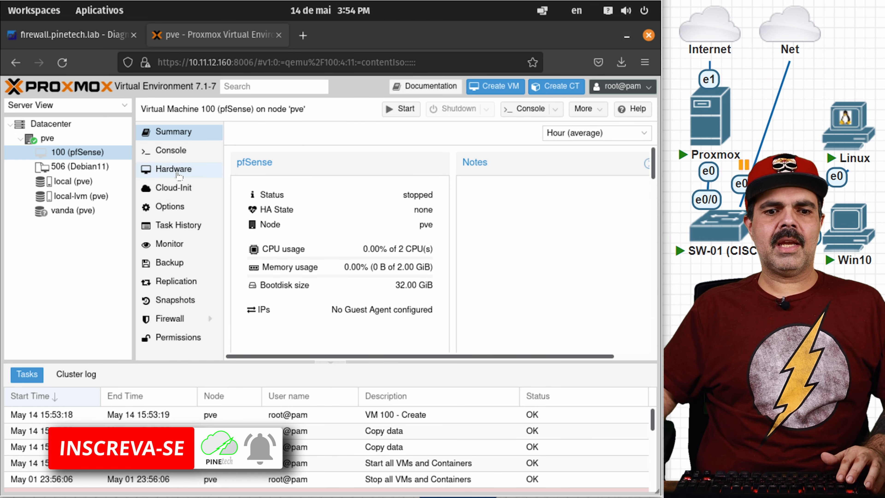
Step: Add net1 to VM 100's hardware: a VirtIO (paravirtualized) network device on bridge vmbr1
{"action": "left_click", "coordinate": [175, 171]}
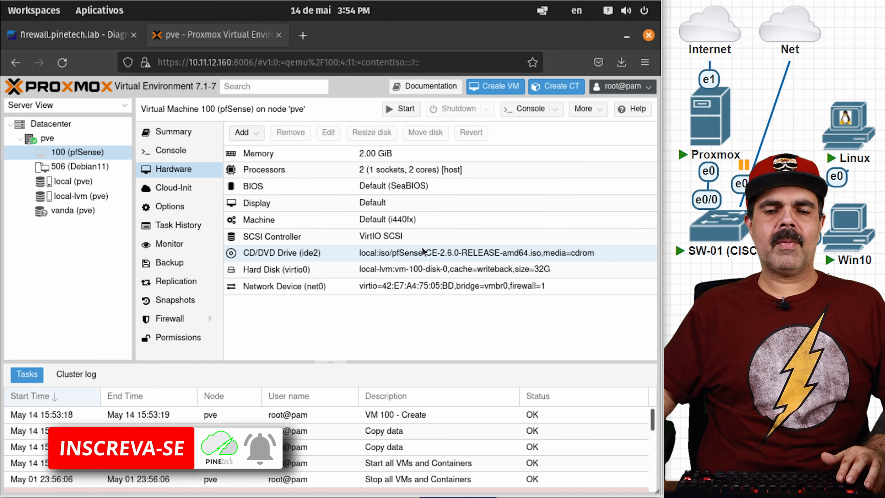
{"action": "left_click", "coordinate": [258, 138]}
{"action": "left_click", "coordinate": [274, 183]}
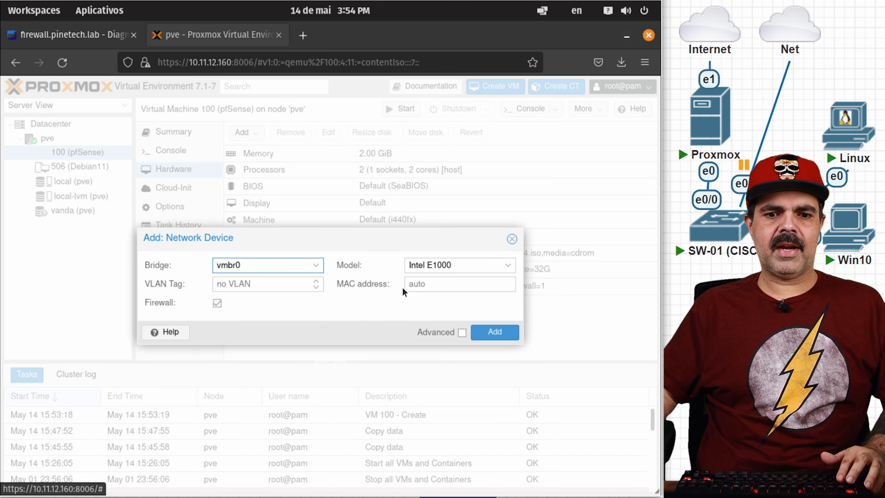
{"action": "left_click", "coordinate": [320, 268]}
{"action": "left_click", "coordinate": [233, 318]}
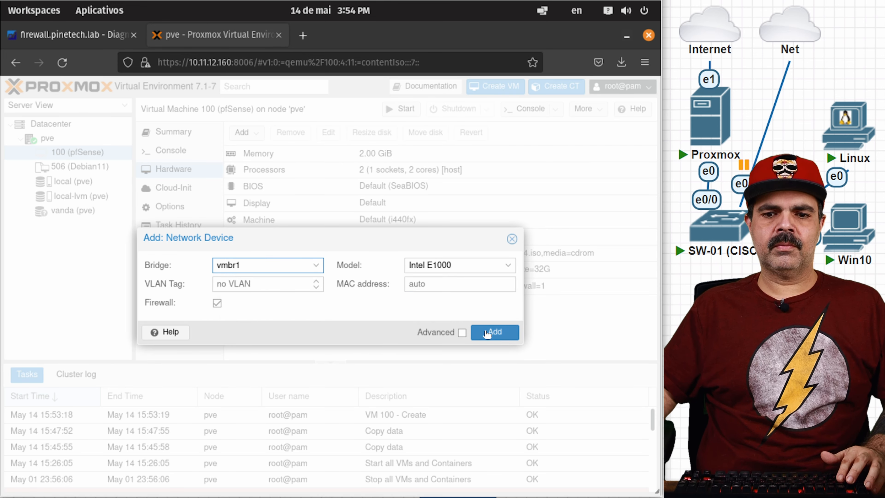
{"action": "left_click", "coordinate": [481, 265]}
{"action": "left_click", "coordinate": [460, 295]}
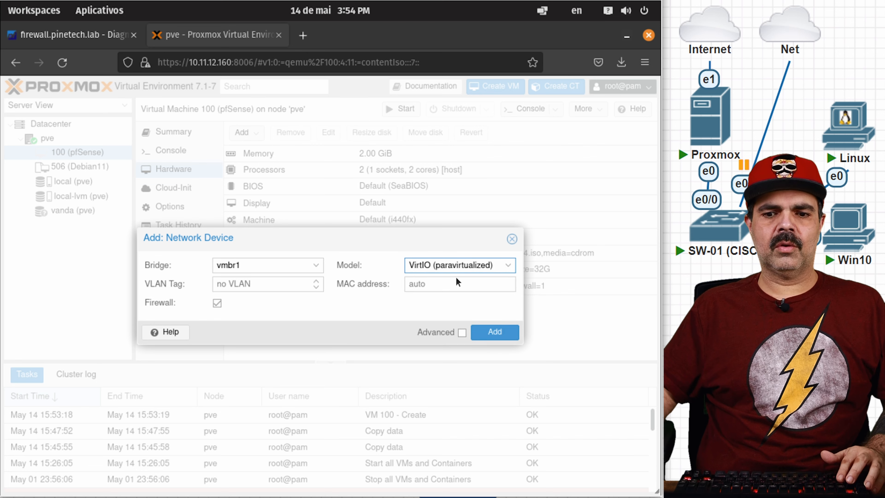
{"action": "left_click", "coordinate": [499, 333]}
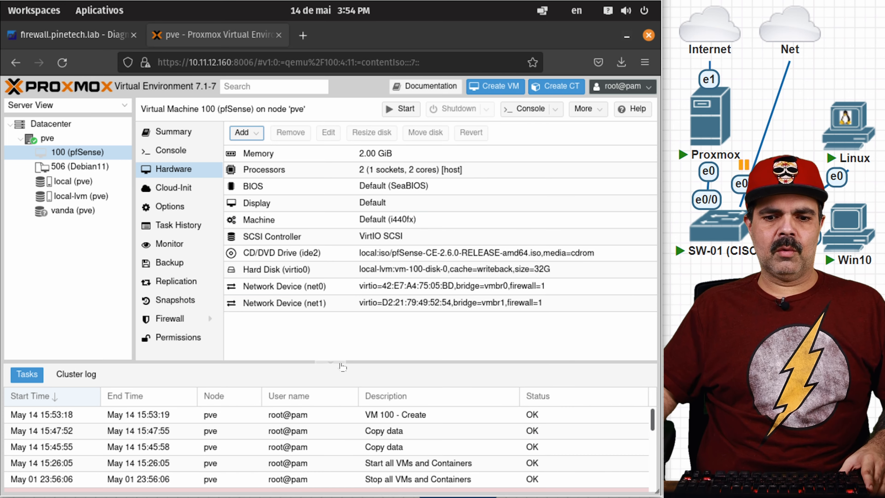
Step: Open VM 100's noVNC console, allowing Firefox pop-ups from the Proxmox server
{"action": "left_click", "coordinate": [330, 362]}
{"action": "double_click", "coordinate": [88, 152]}
{"action": "left_click", "coordinate": [306, 89]}
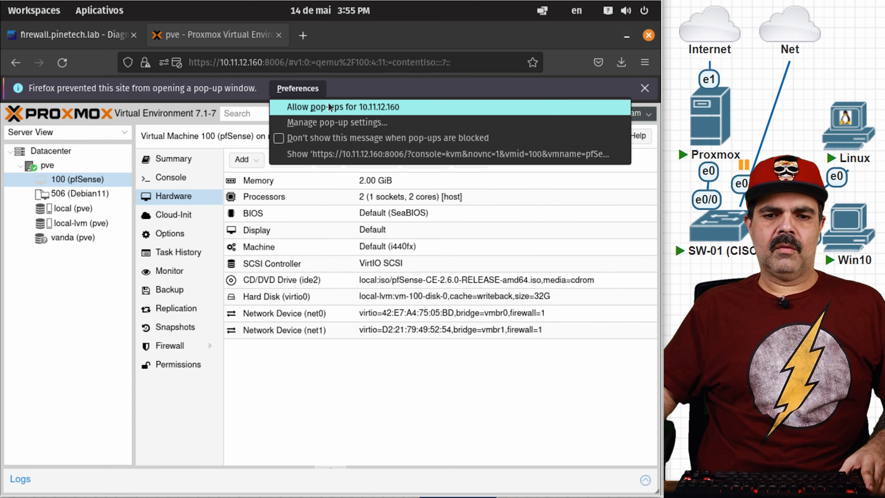
{"action": "left_click", "coordinate": [330, 106]}
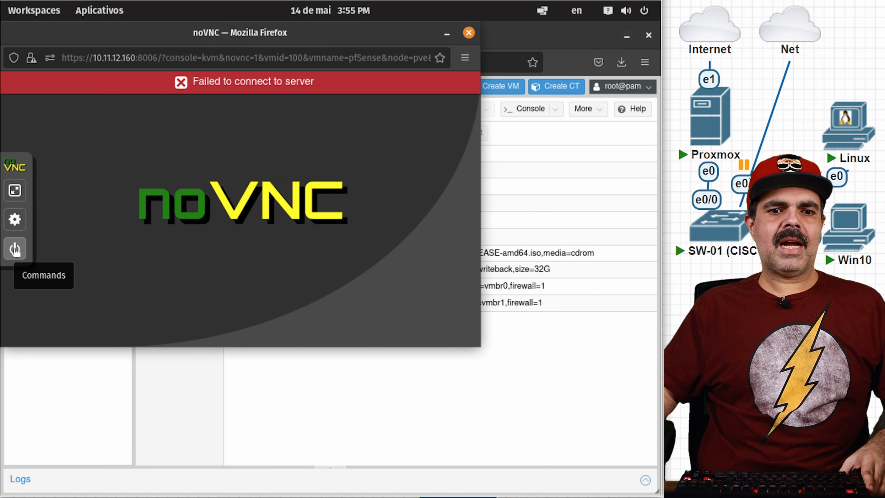
Step: Start VM 100 from the console's Commands menu and confirm it
{"action": "left_click", "coordinate": [15, 249]}
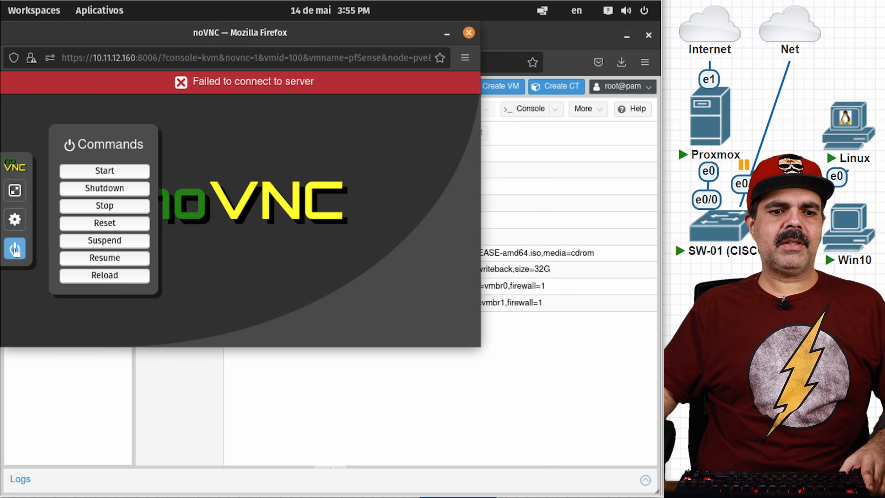
{"action": "left_click", "coordinate": [94, 176]}
{"action": "left_click", "coordinate": [359, 229]}
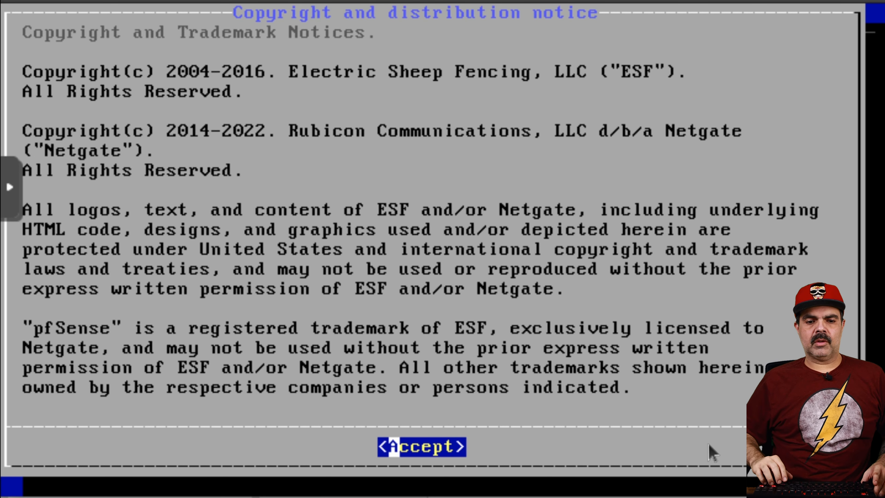
Step: Accept the notice and install with the default keymap on Auto (UFS) BIOS, declining the shell
{"action": "key", "text": "Return"}
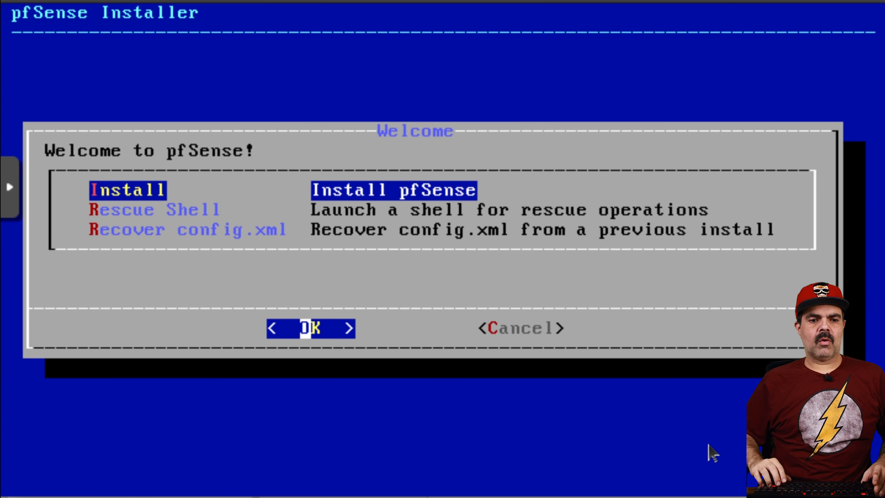
{"action": "key", "text": "Return"}
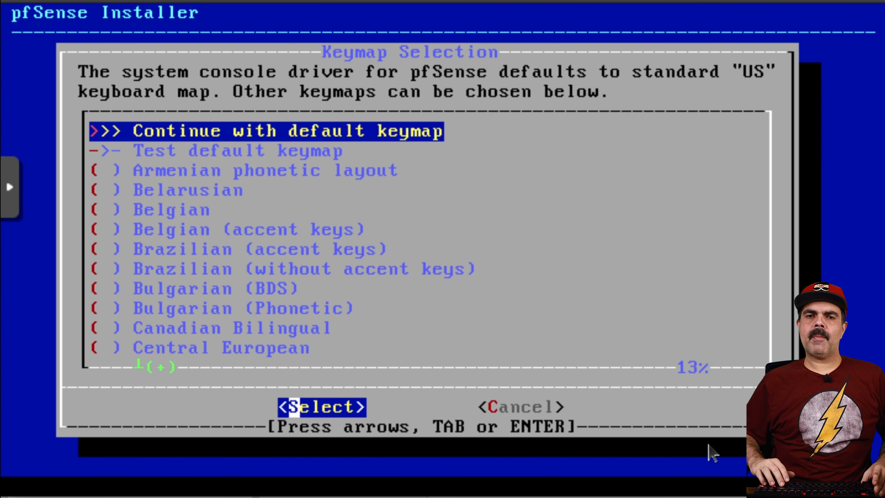
{"action": "key", "text": "Return"}
{"action": "key", "text": "Down"}
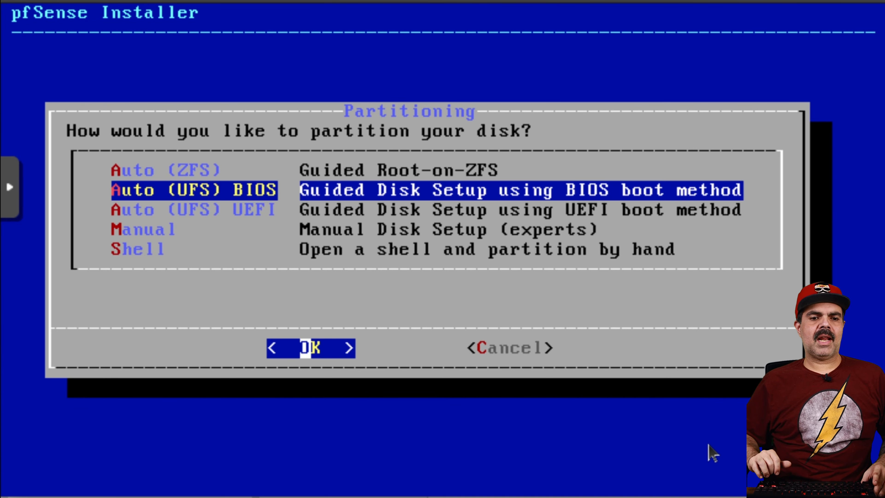
{"action": "key", "text": "Down"}
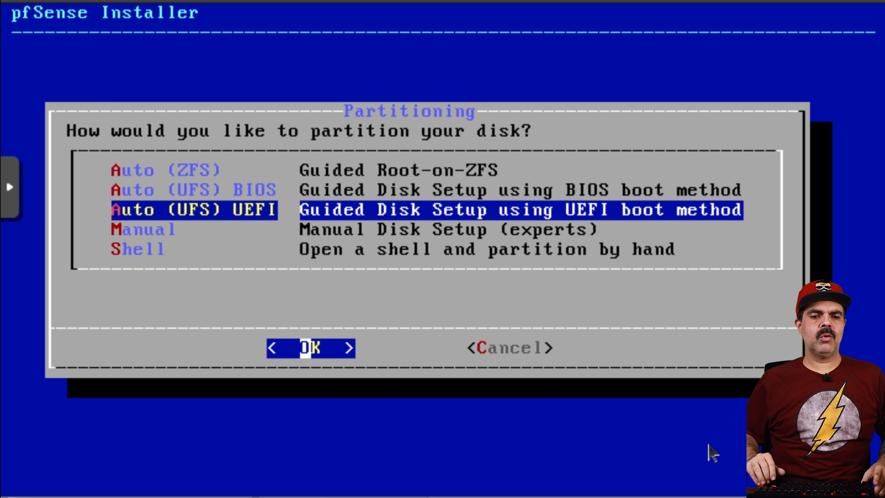
{"action": "key", "text": "Up"}
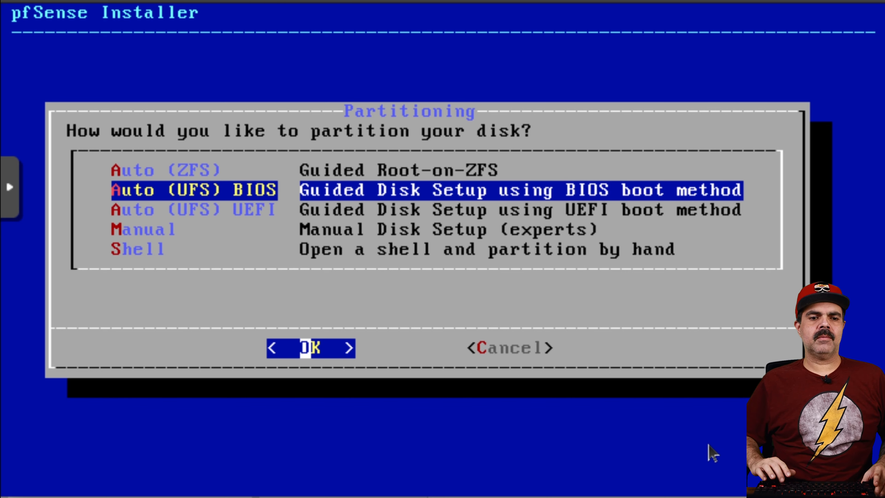
{"action": "key", "text": "Return"}
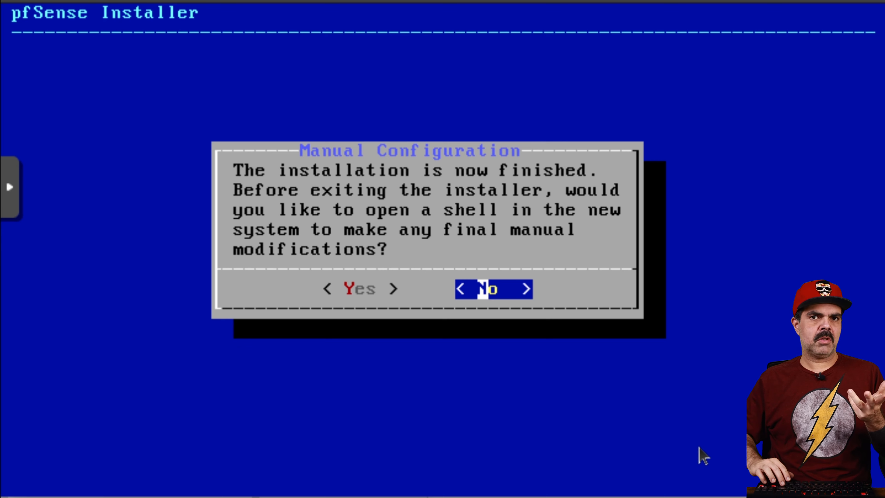
{"action": "key", "text": "Return"}
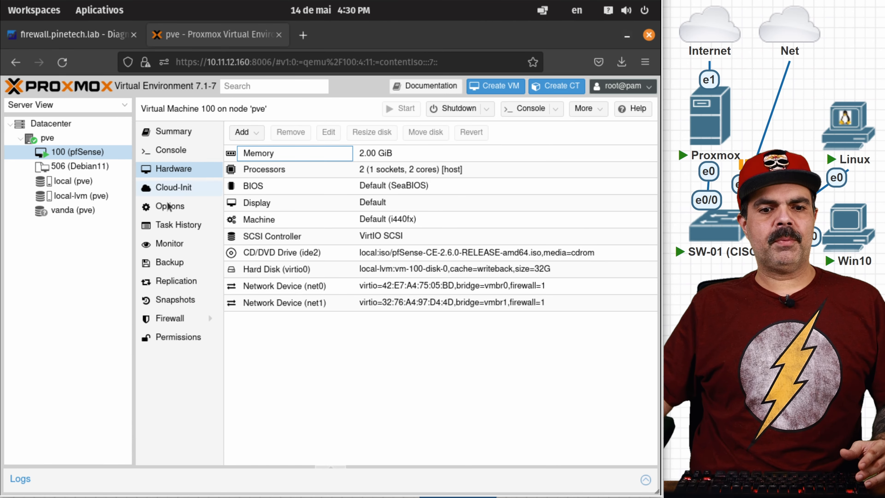
Step: Enable the Start at boot option in VM 100's Options
{"action": "left_click", "coordinate": [168, 206]}
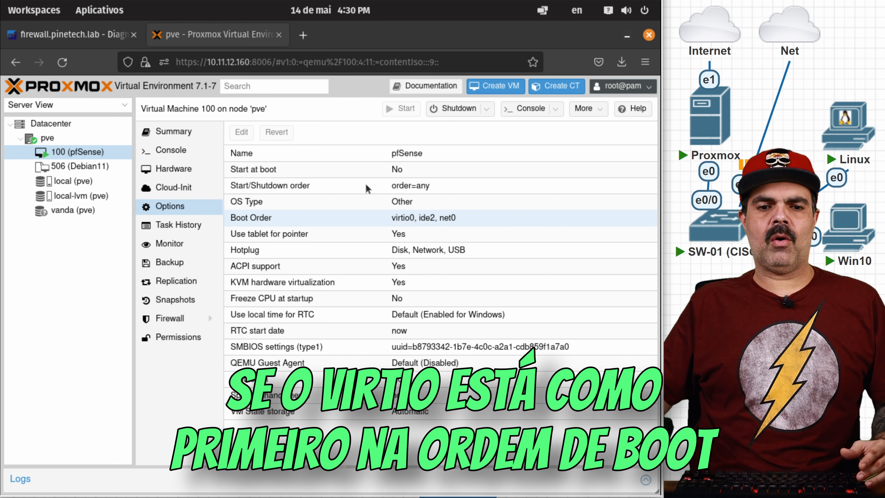
{"action": "left_click", "coordinate": [331, 174]}
{"action": "double_click", "coordinate": [360, 170]}
{"action": "left_click", "coordinate": [313, 284]}
{"action": "left_click", "coordinate": [346, 313]}
{"action": "key", "text": "alt+Tab"}
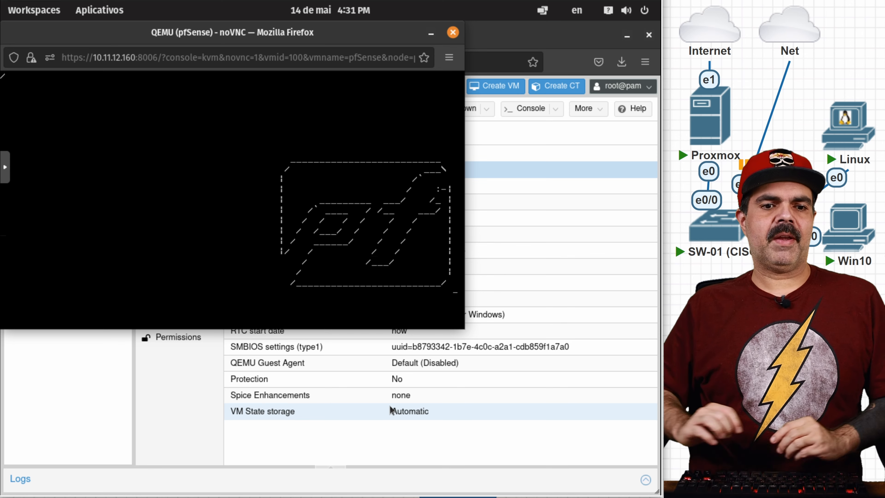
{"action": "key", "text": "alt+Tab"}
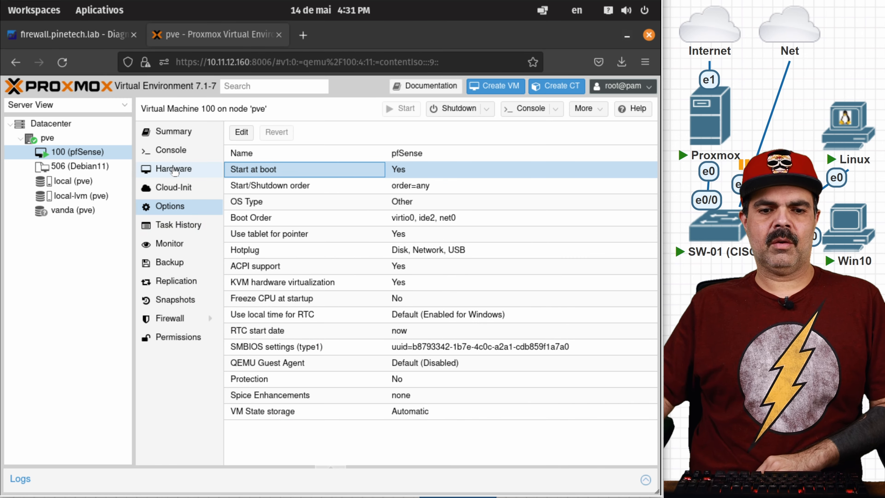
Step: Set VM 100's CD/DVD Drive to 'Do not use any media'
{"action": "left_click", "coordinate": [174, 169]}
{"action": "double_click", "coordinate": [283, 252]}
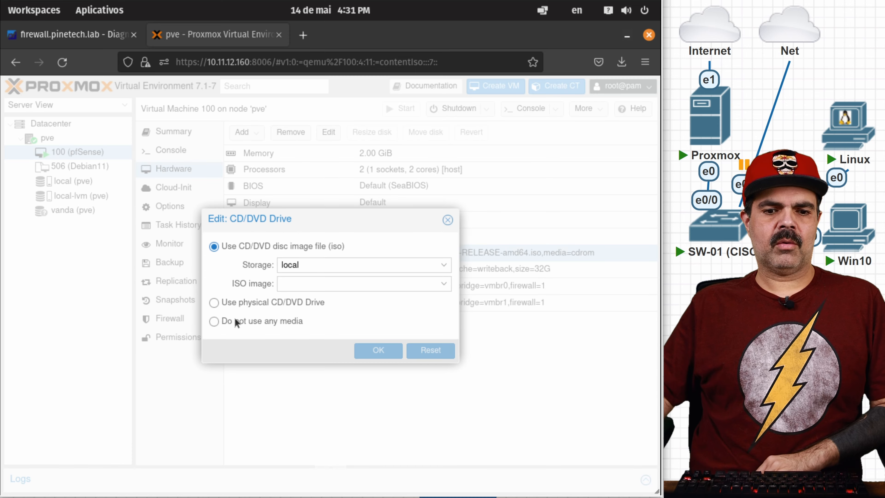
{"action": "left_click", "coordinate": [213, 321]}
{"action": "left_click", "coordinate": [378, 350]}
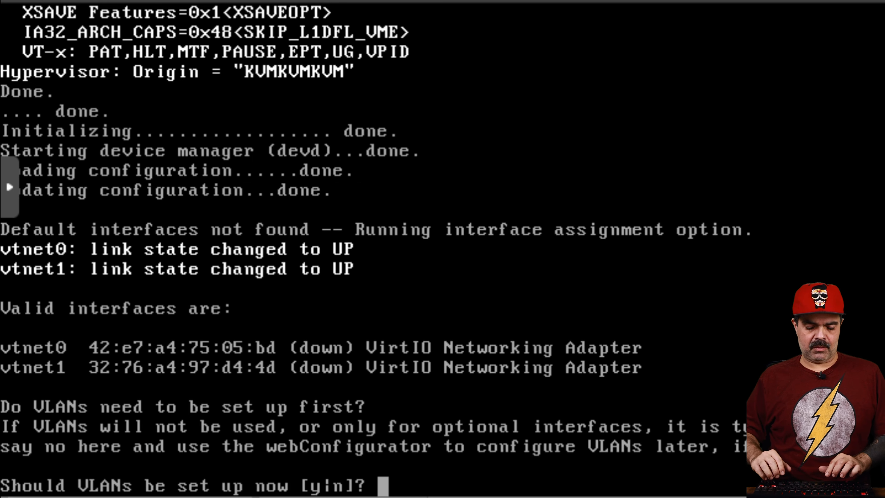
Step: Answer 'n' to the VLAN question and begin entering 'vtnet' as the WAN interface
{"action": "type", "text": "n"}
{"action": "key", "text": "Return"}
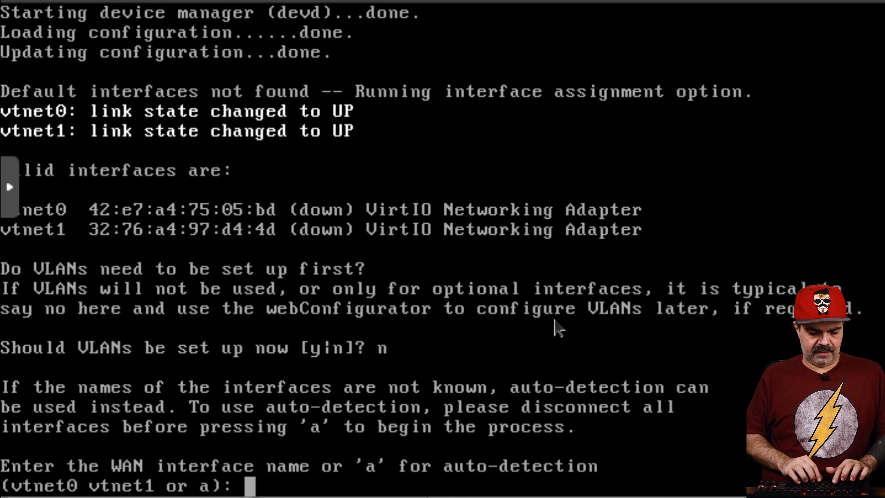
{"action": "type", "text": "vtnet"}
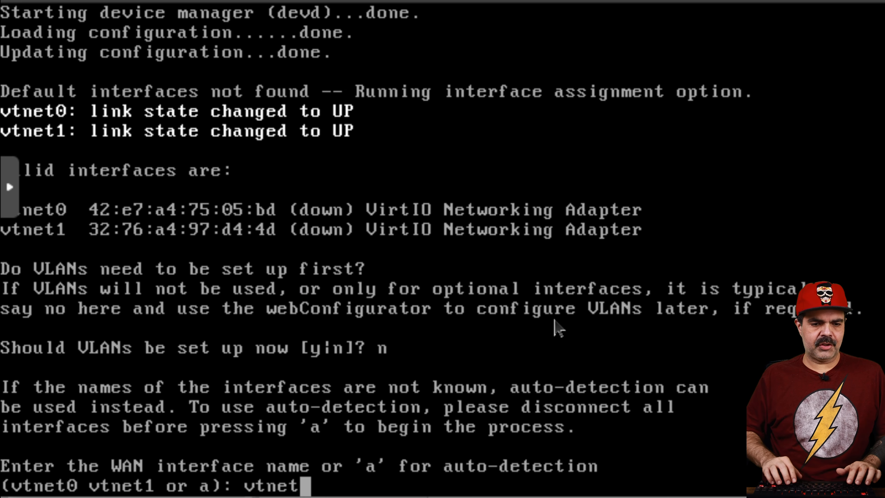
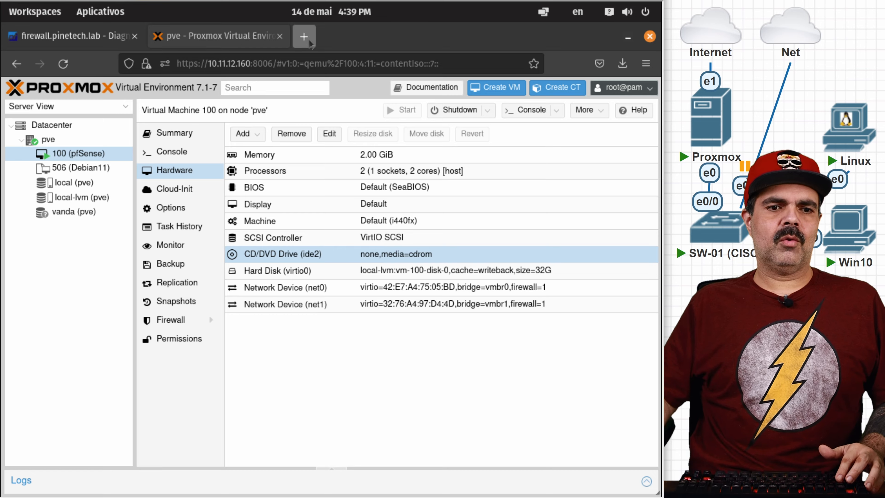
Step: Start a new browser tab for reaching the pfSense web GUI
{"action": "left_click", "coordinate": [309, 39]}
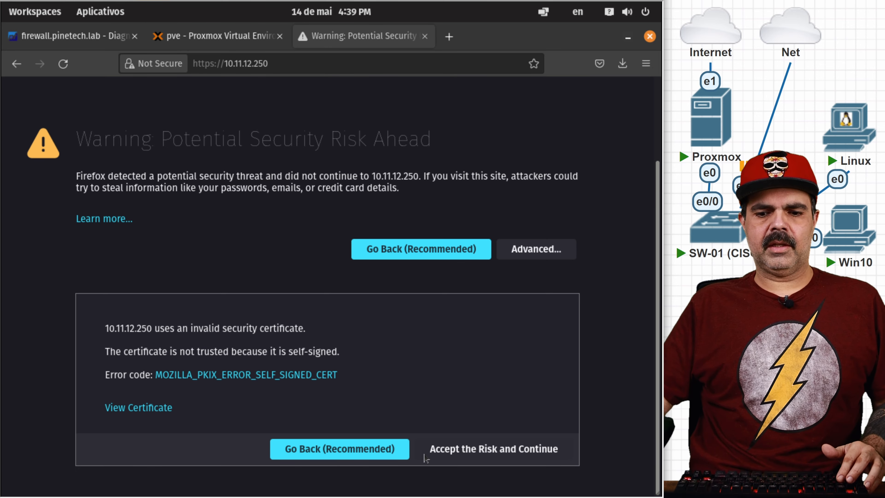
Step: Accept the certificate warning, sign in as admin with the default password, and advance the wizard to General Information
{"action": "left_click", "coordinate": [465, 450]}
{"action": "type", "text": "admin"}
{"action": "key", "text": "Tab"}
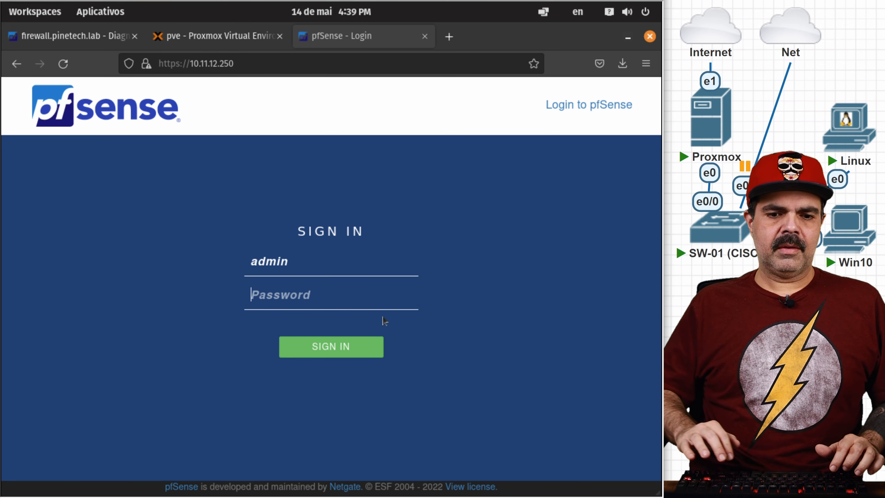
{"action": "type", "text": "pfsense"}
{"action": "key", "text": "Return"}
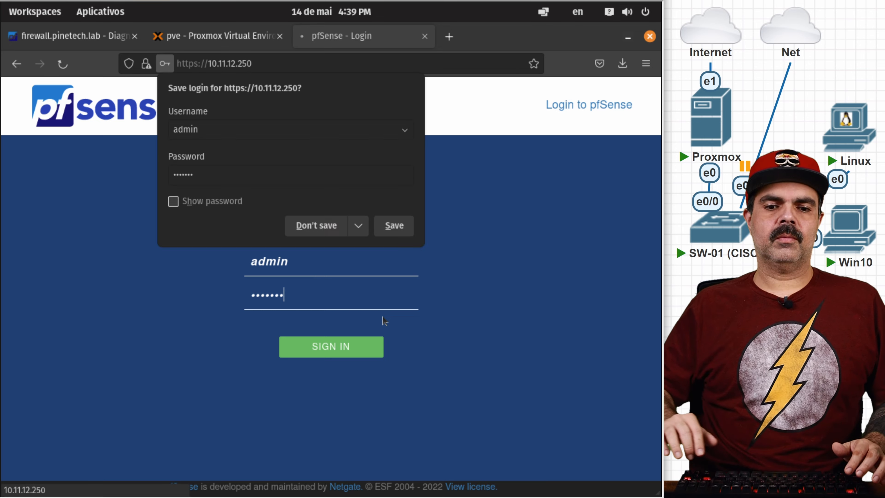
{"action": "left_click", "coordinate": [163, 411]}
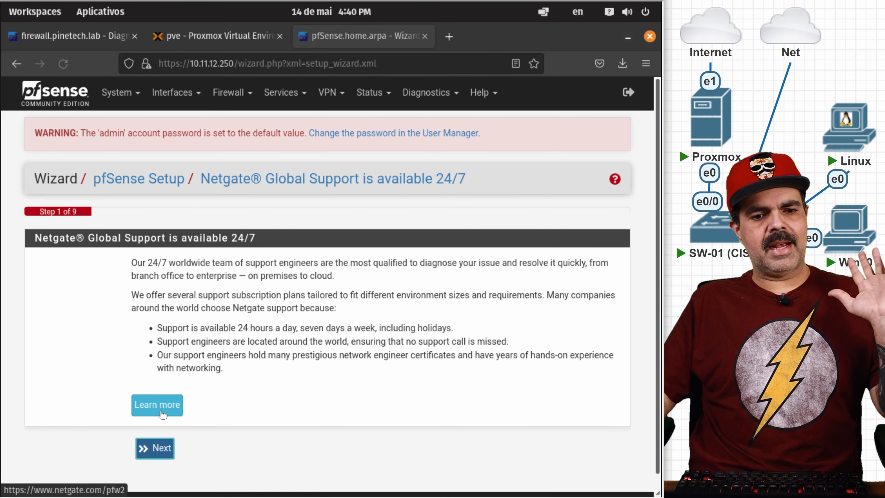
{"action": "left_click", "coordinate": [158, 446]}
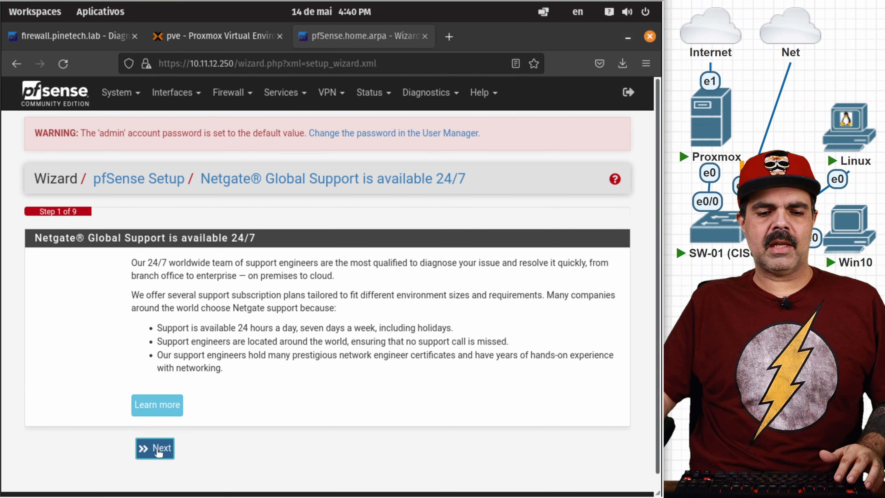
{"action": "scroll", "coordinate": [211, 390], "scroll_direction": "down", "scroll_amount": 3}
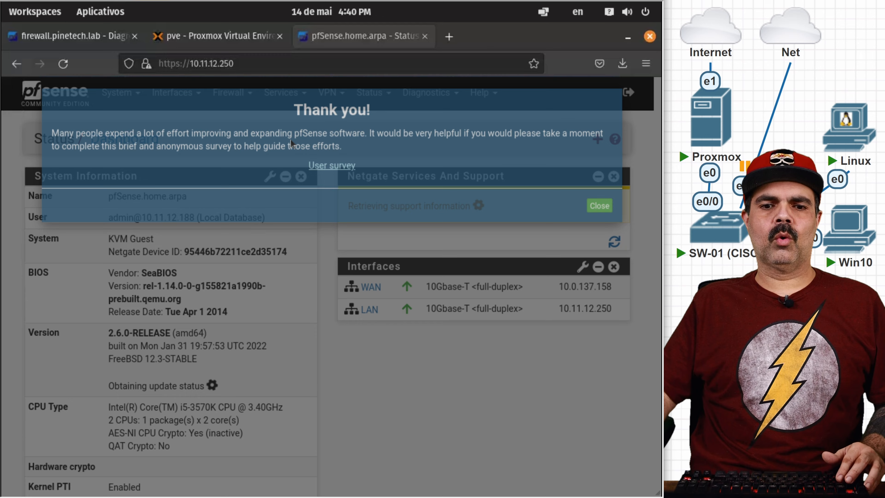
Step: Dismiss the survey notice, collapse the Netgate support widget, and open the DNS Resolver settings
{"action": "left_click", "coordinate": [440, 337]}
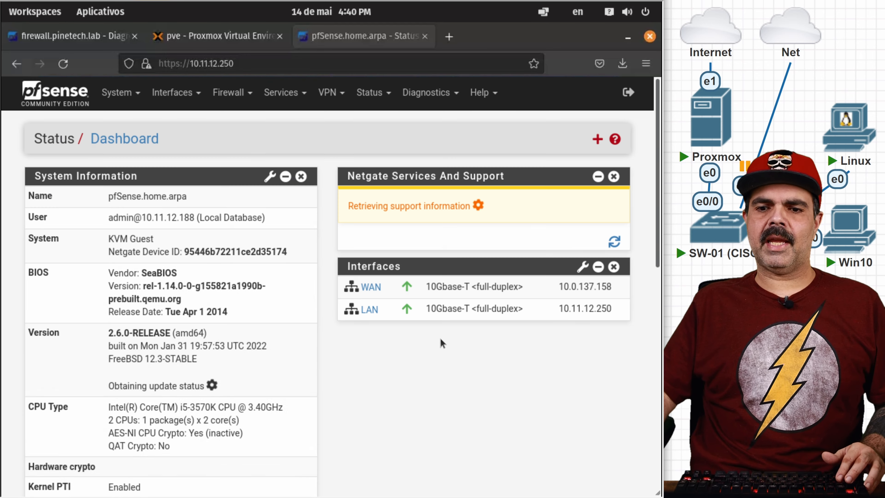
{"action": "left_click", "coordinate": [597, 177]}
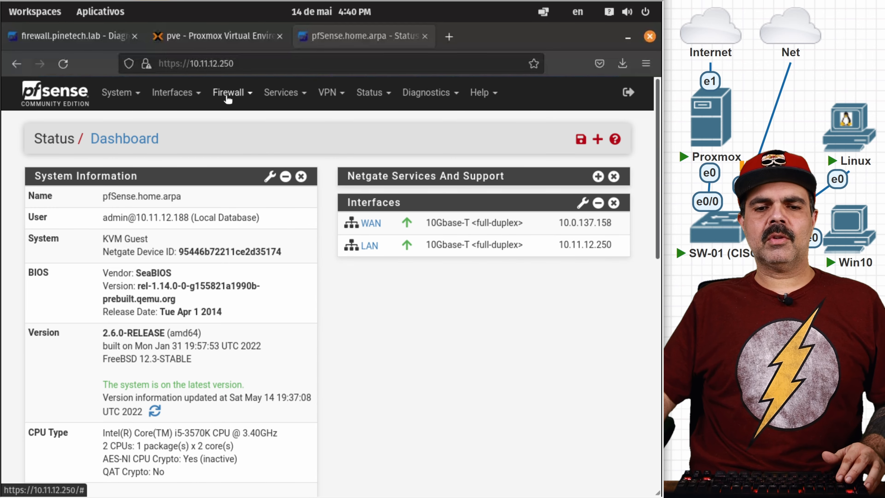
{"action": "left_click", "coordinate": [281, 93]}
{"action": "left_click", "coordinate": [299, 257]}
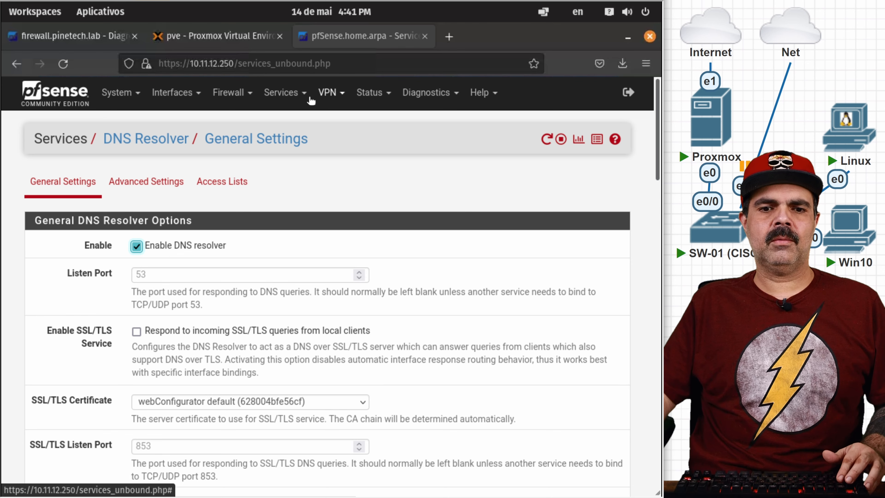
Step: Review the LAN DHCP Server settings page
{"action": "left_click", "coordinate": [281, 92]}
{"action": "left_click", "coordinate": [318, 189]}
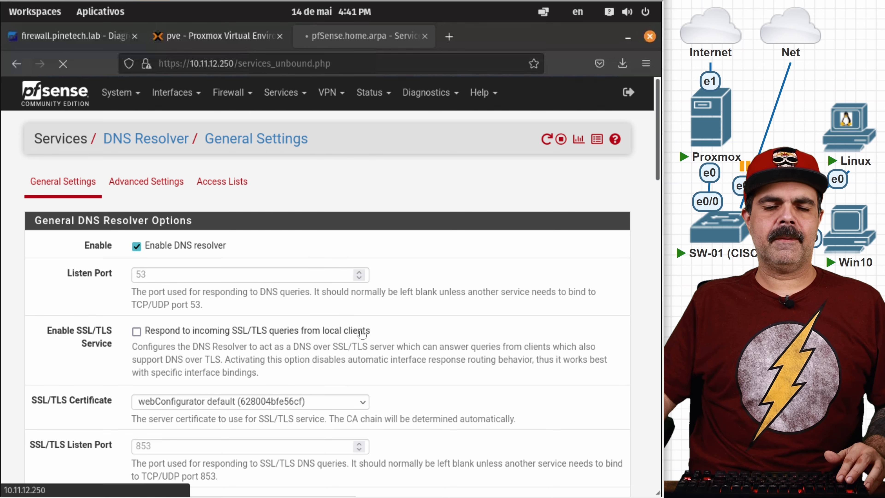
{"action": "scroll", "coordinate": [432, 326], "scroll_direction": "down", "scroll_amount": 15}
{"action": "scroll", "coordinate": [263, 349], "scroll_direction": "down", "scroll_amount": 8}
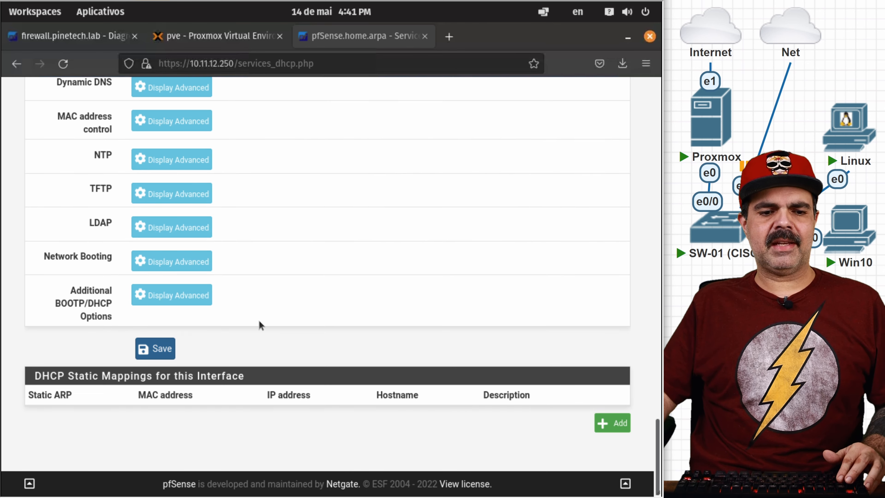
Step: Open the Firewall NAT rules page
{"action": "key", "text": "Home"}
{"action": "left_click", "coordinate": [289, 89]}
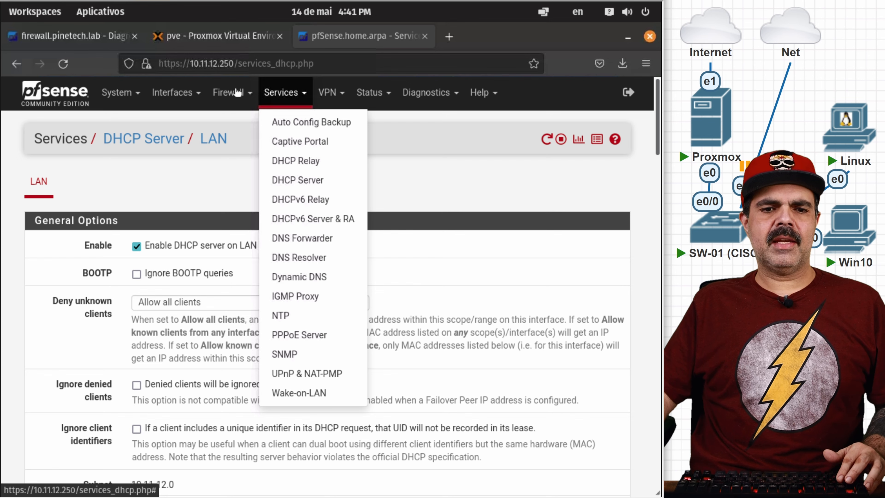
{"action": "left_click", "coordinate": [230, 92]}
{"action": "left_click", "coordinate": [234, 142]}
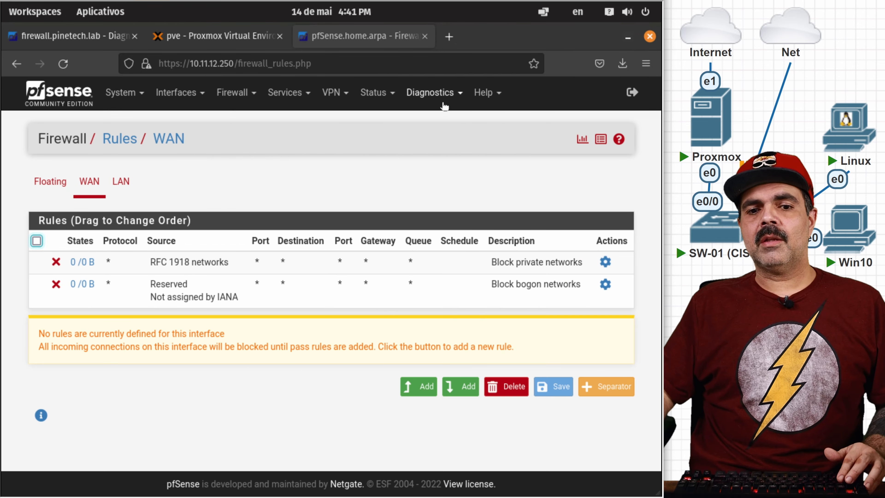
Step: Restore config-firewall.pinetech.lab-20220514154136.xml from Downloads via Diagnostics > Backup & Restore and confirm
{"action": "left_click", "coordinate": [441, 101]}
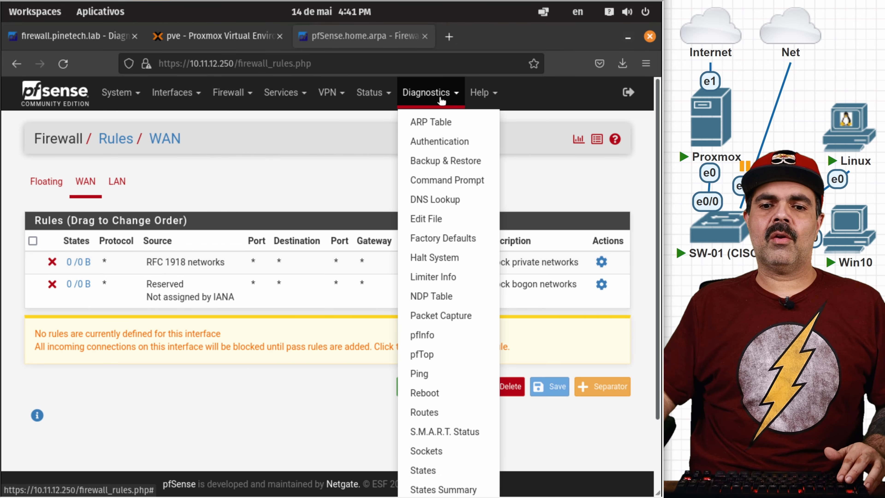
{"action": "left_click", "coordinate": [453, 163]}
{"action": "scroll", "coordinate": [355, 328], "scroll_direction": "down", "scroll_amount": 5}
{"action": "scroll", "coordinate": [205, 361], "scroll_direction": "down", "scroll_amount": 1}
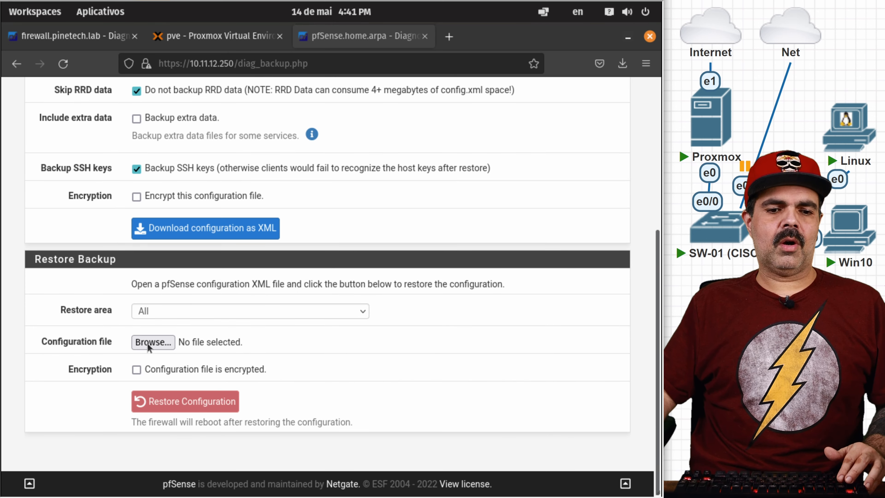
{"action": "left_click", "coordinate": [153, 342]}
{"action": "left_click", "coordinate": [58, 164]}
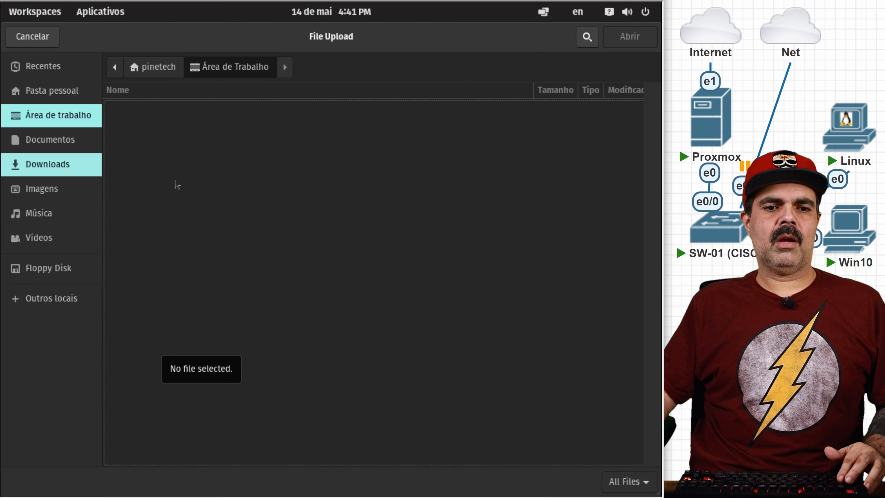
{"action": "double_click", "coordinate": [219, 106]}
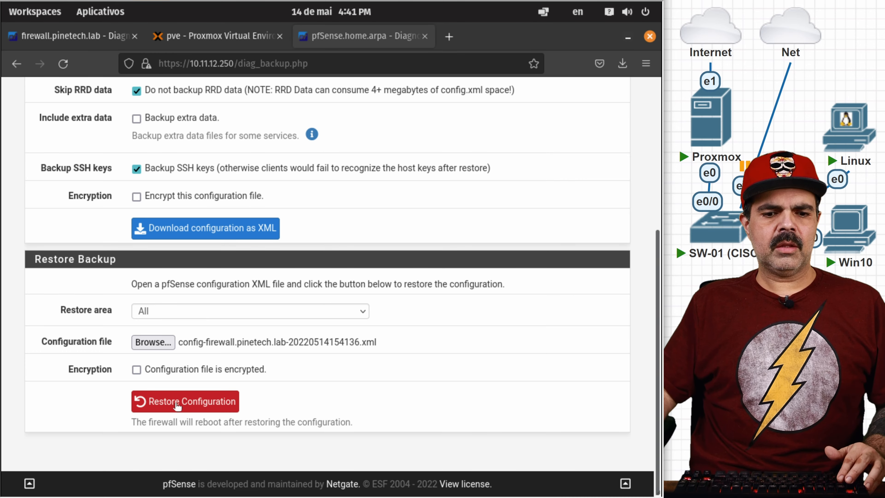
{"action": "left_click", "coordinate": [176, 405]}
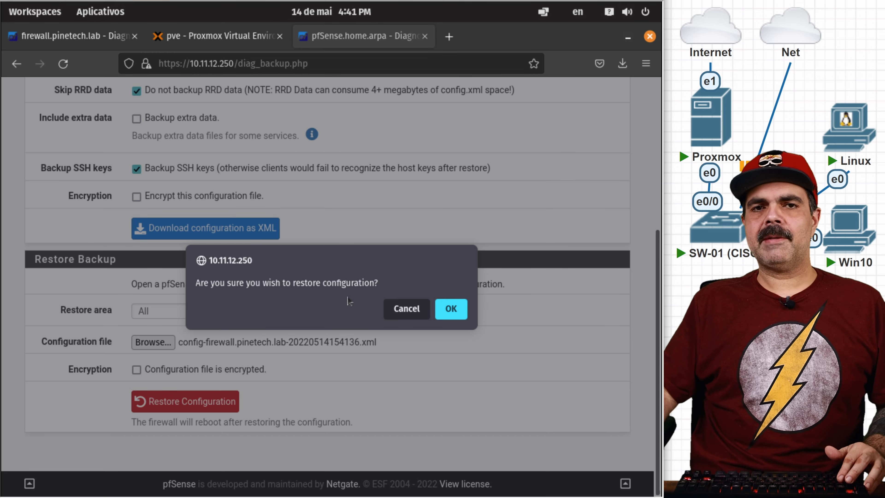
{"action": "left_click", "coordinate": [452, 310]}
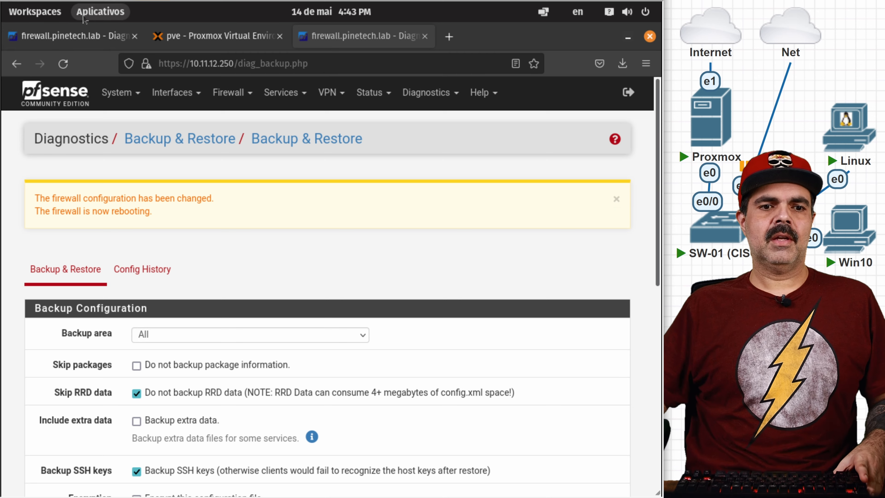
Step: Switch to the pfSense VM's noVNC console window from the workspace overview
{"action": "left_click", "coordinate": [99, 17]}
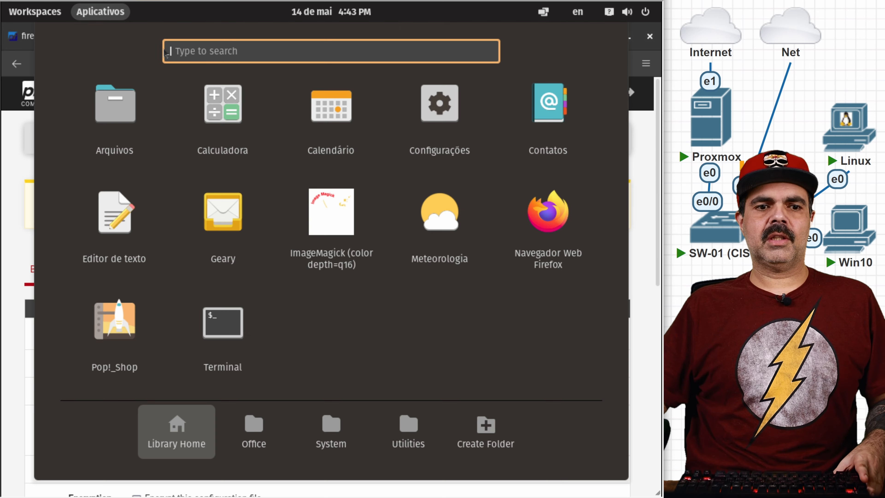
{"action": "left_click", "coordinate": [39, 15]}
{"action": "left_click", "coordinate": [446, 246]}
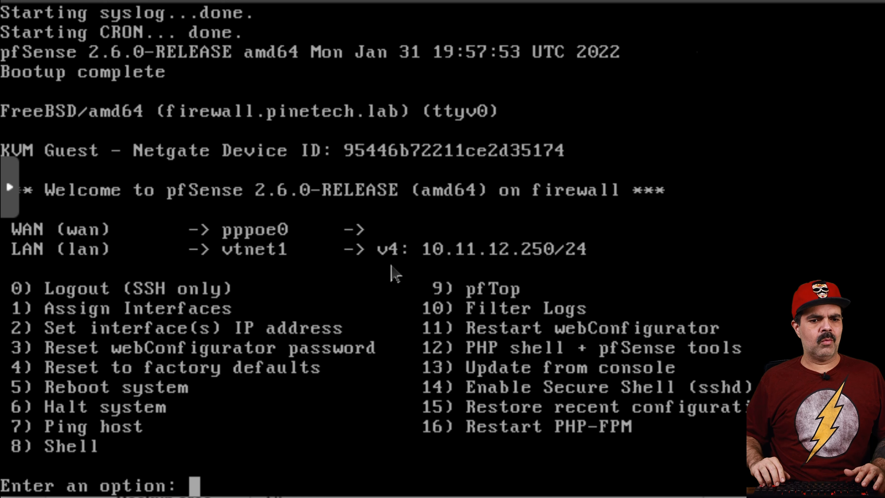
Step: Using console option 1, assign vtnet1 as WAN and vtnet0 as LAN, with no VLANs or optional interfaces
{"action": "type", "text": "1"}
{"action": "key", "text": "Return"}
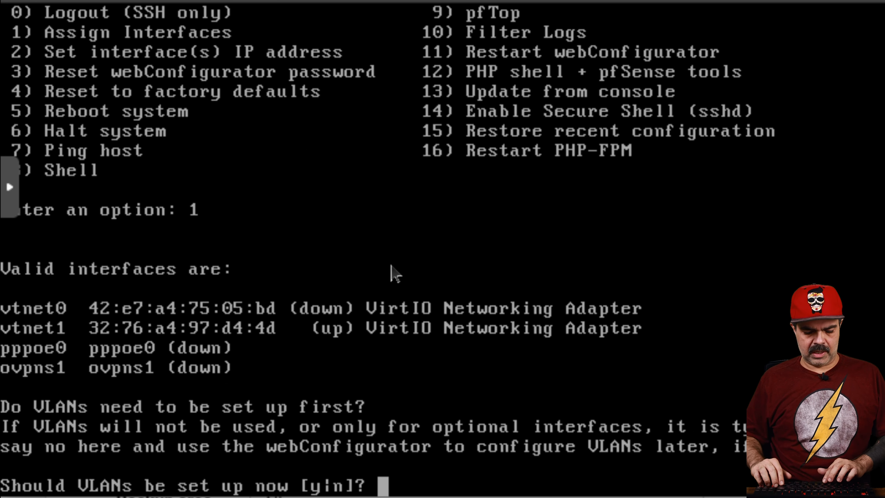
{"action": "type", "text": "n"}
{"action": "key", "text": "Return"}
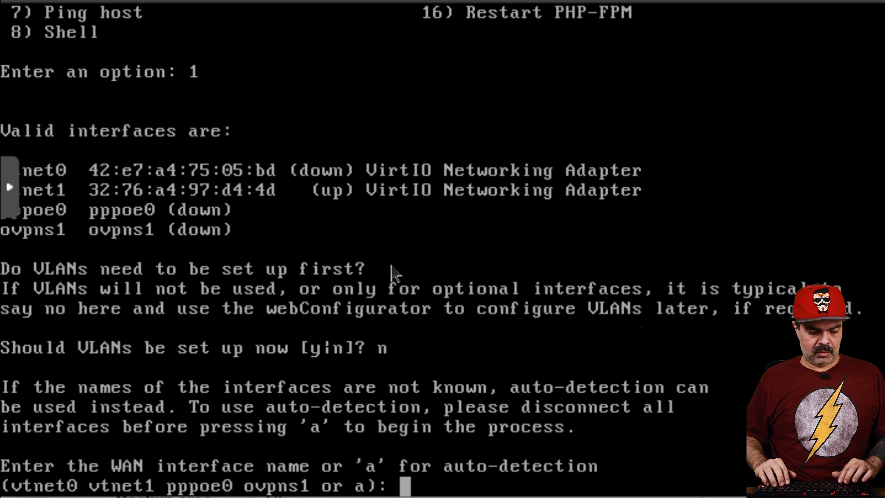
{"action": "type", "text": "vtnet1"}
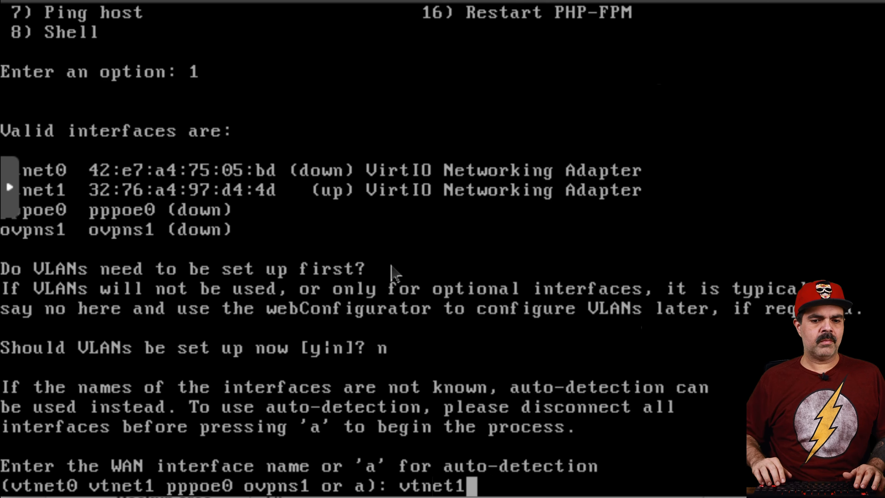
{"action": "key", "text": "Return"}
{"action": "type", "text": "vtnet0 pppoe0 ovpns1 a or nothing if finished): vtne"}
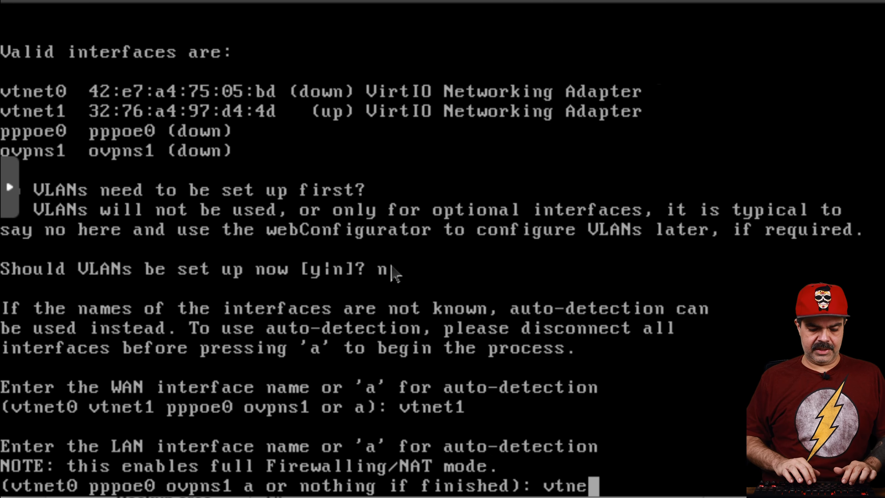
{"action": "type", "text": "t0"}
{"action": "key", "text": "Return"}
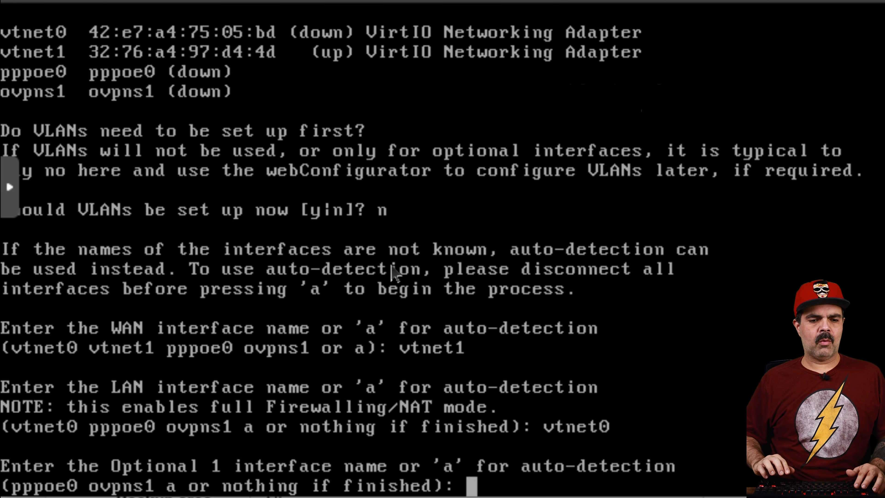
{"action": "key", "text": "Return"}
{"action": "type", "text": "y"}
{"action": "key", "text": "Return"}
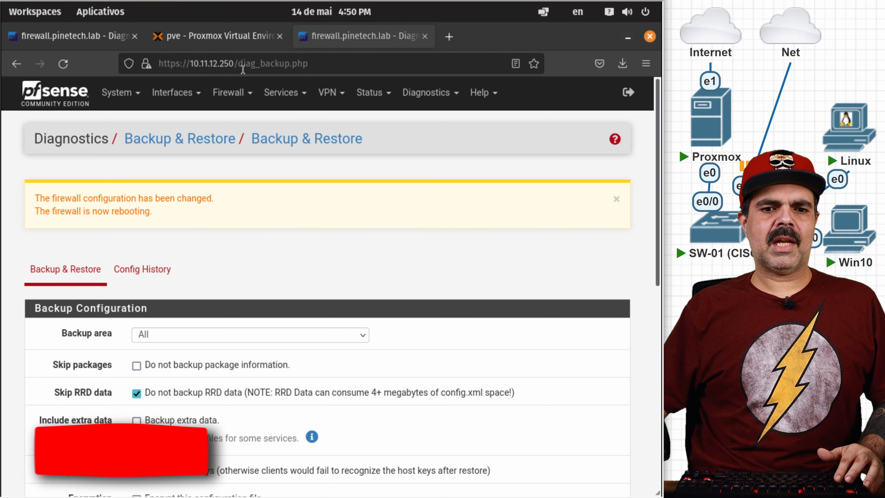
{"action": "left_click_drag", "start_coordinate": [233, 63], "coordinate": [308, 63]}
{"action": "key", "text": "BackSpace"}
{"action": "key", "text": "Return"}
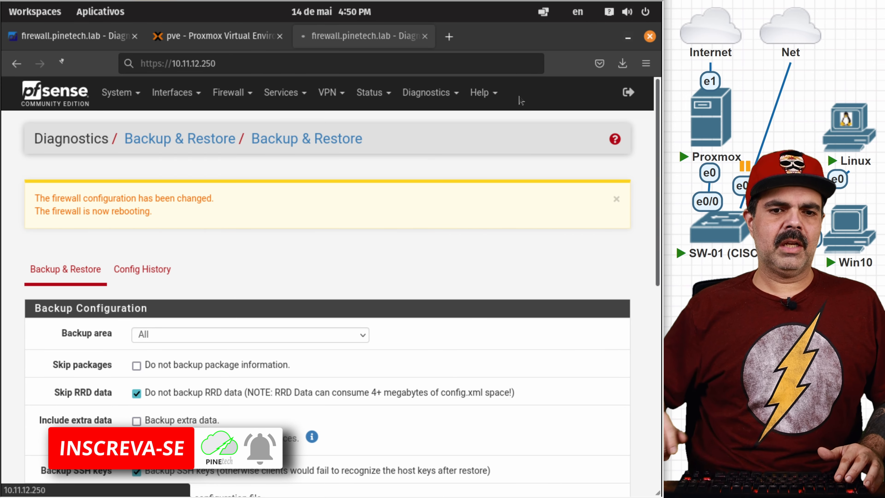
{"action": "left_click", "coordinate": [517, 350]}
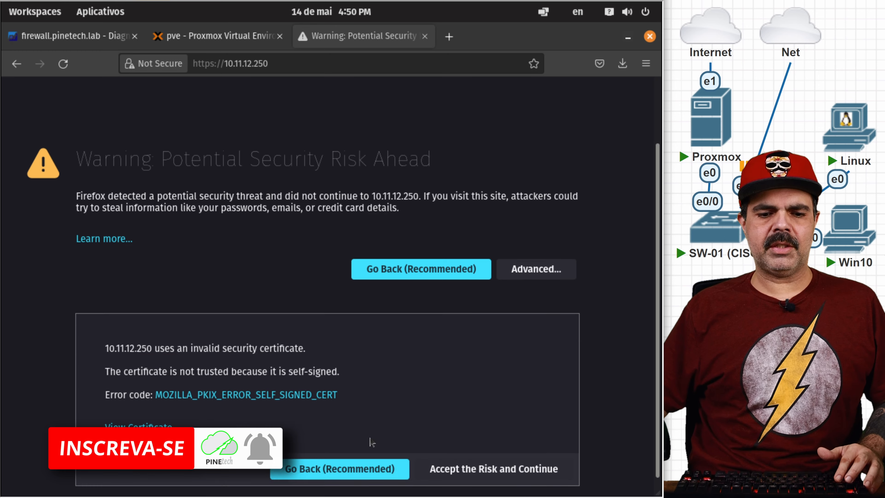
{"action": "left_click", "coordinate": [489, 451]}
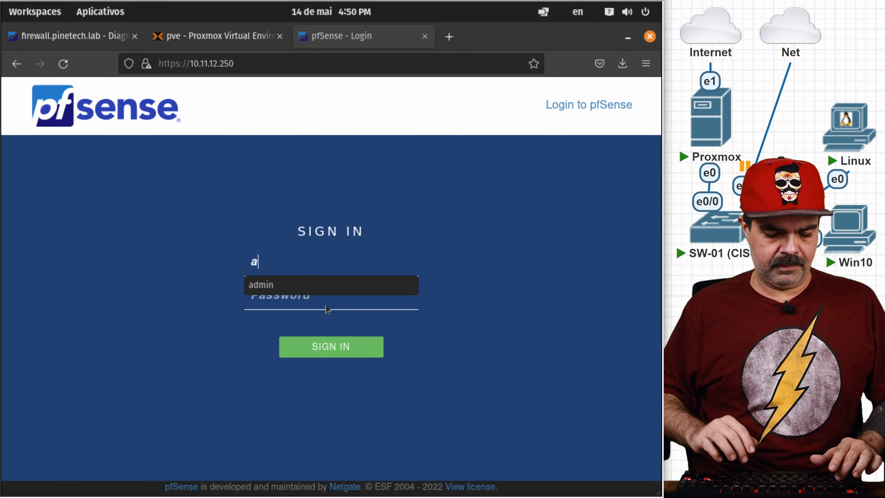
{"action": "key", "text": "Down"}
{"action": "key", "text": "Return"}
{"action": "left_click", "coordinate": [331, 348]}
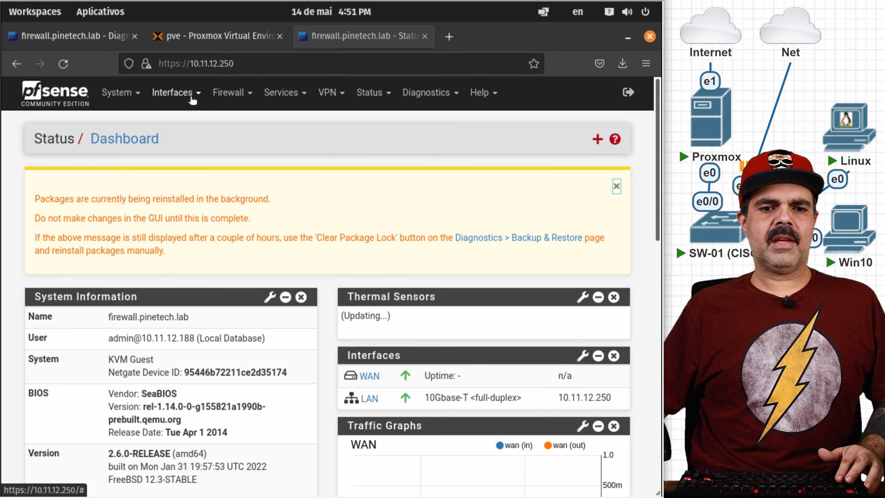
Step: Set the WAN IPv4 configuration type to DHCP, then save and apply the change
{"action": "left_click", "coordinate": [191, 93]}
{"action": "left_click", "coordinate": [168, 158]}
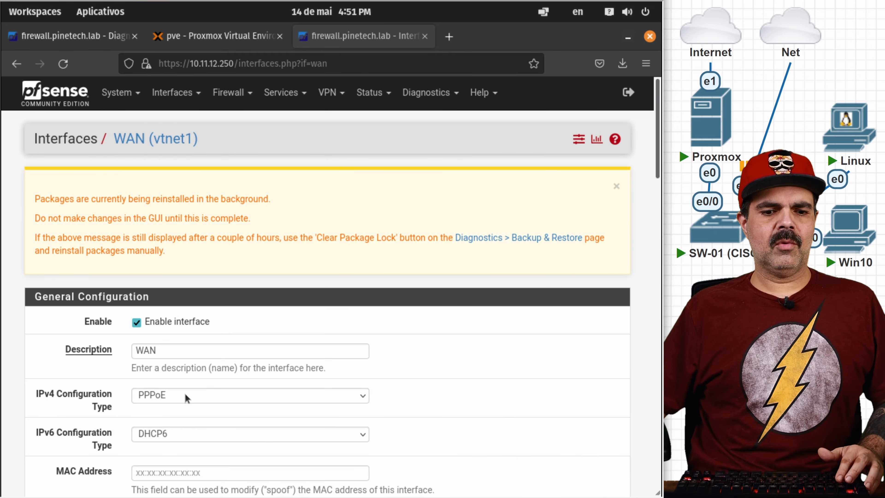
{"action": "left_click", "coordinate": [184, 393]}
{"action": "left_click", "coordinate": [158, 310]}
{"action": "scroll", "coordinate": [476, 383], "scroll_direction": "down", "scroll_amount": 15}
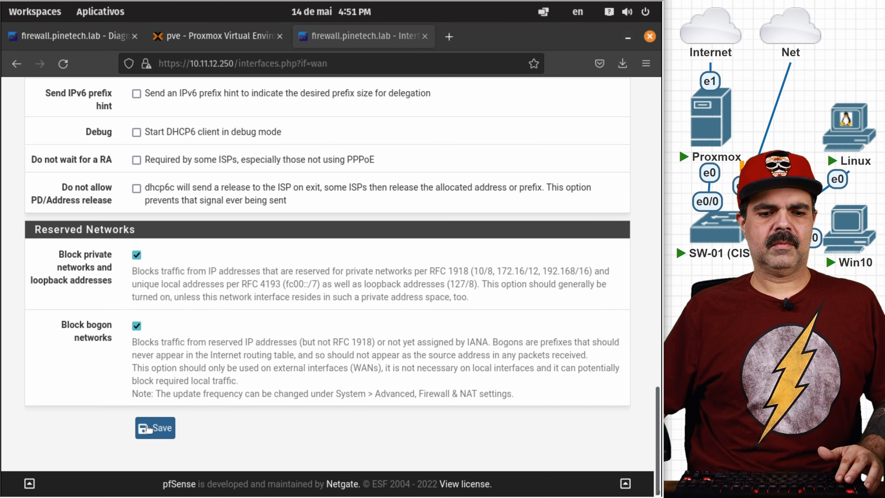
{"action": "left_click", "coordinate": [146, 426]}
{"action": "left_click", "coordinate": [580, 311]}
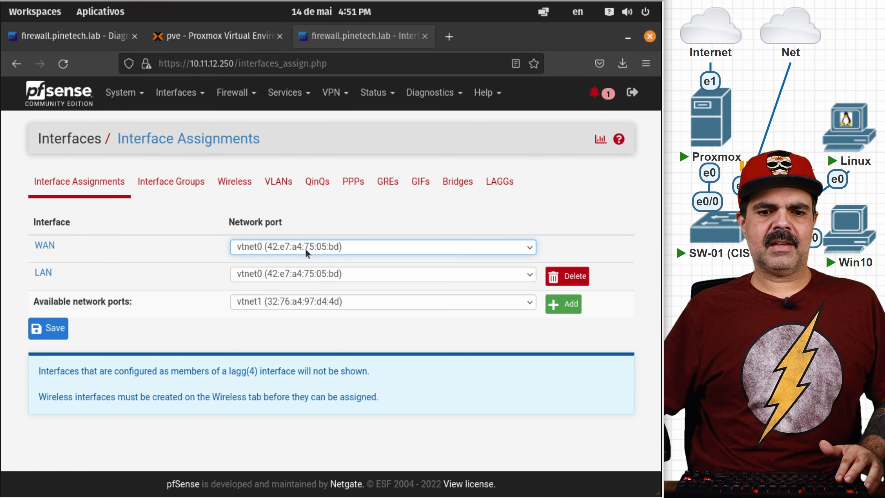
Step: Select vtnet1 as the WAN network port, save the assignments, and view Status > Interfaces
{"action": "left_click", "coordinate": [306, 248]}
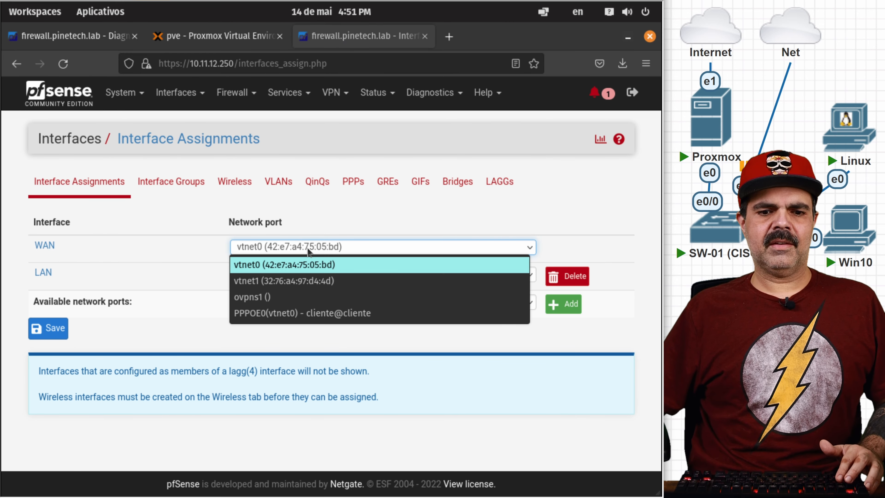
{"action": "left_click", "coordinate": [294, 282]}
{"action": "left_click", "coordinate": [49, 331]}
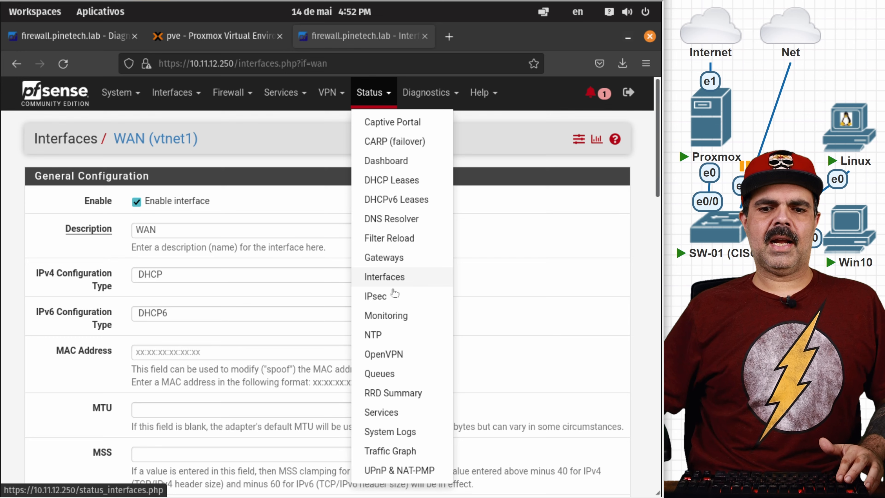
{"action": "left_click", "coordinate": [394, 280]}
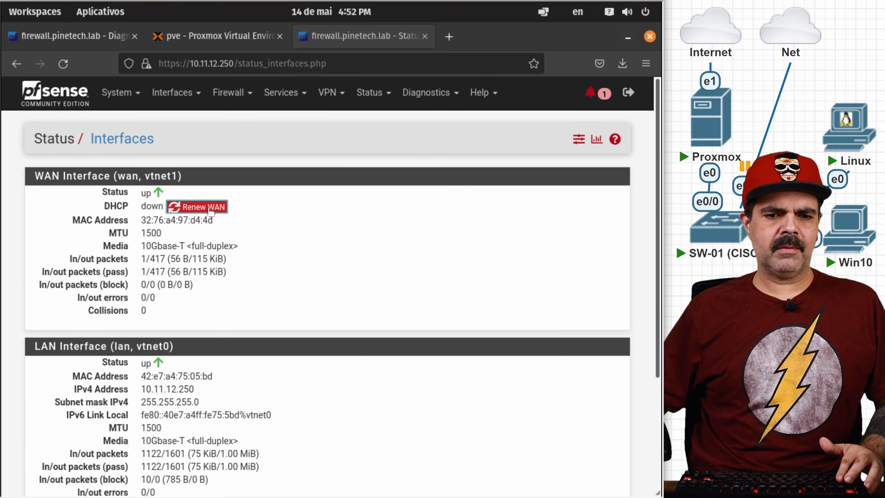
Step: Renew the WAN DHCP lease and confirm the renewal
{"action": "left_click", "coordinate": [210, 208]}
{"action": "left_click", "coordinate": [450, 312]}
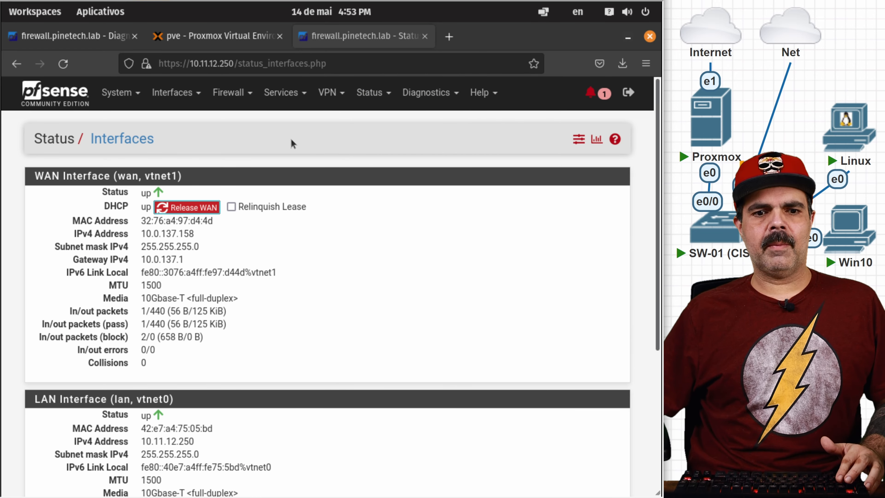
{"action": "left_click", "coordinate": [116, 97]}
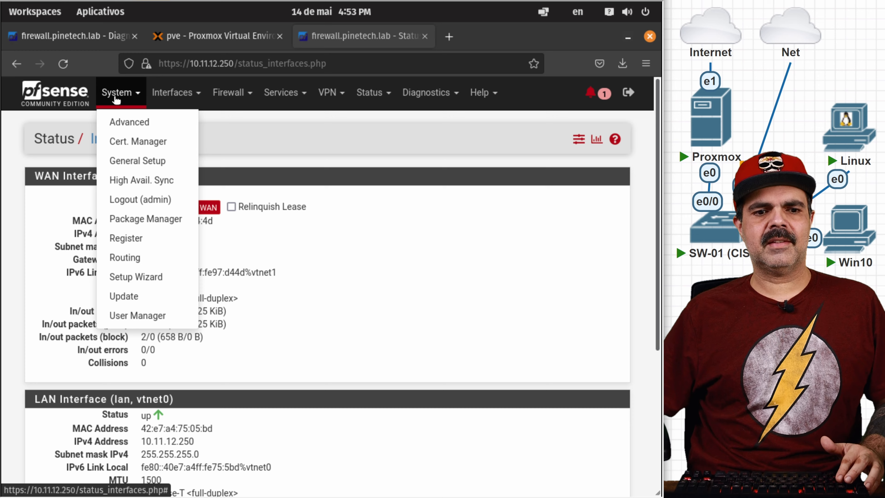
Step: Scroll through the System > Advanced settings page
{"action": "left_click", "coordinate": [123, 123]}
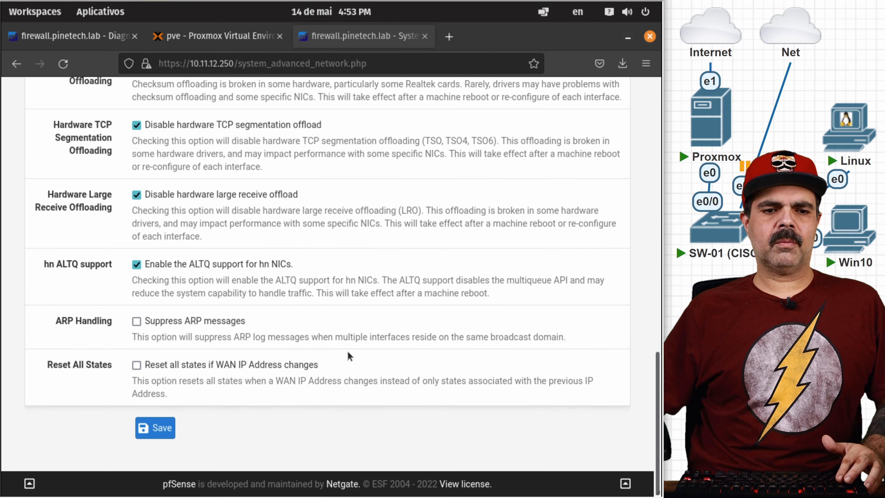
{"action": "scroll", "coordinate": [348, 353], "scroll_direction": "up", "scroll_amount": 8}
{"action": "scroll", "coordinate": [348, 356], "scroll_direction": "down", "scroll_amount": 10}
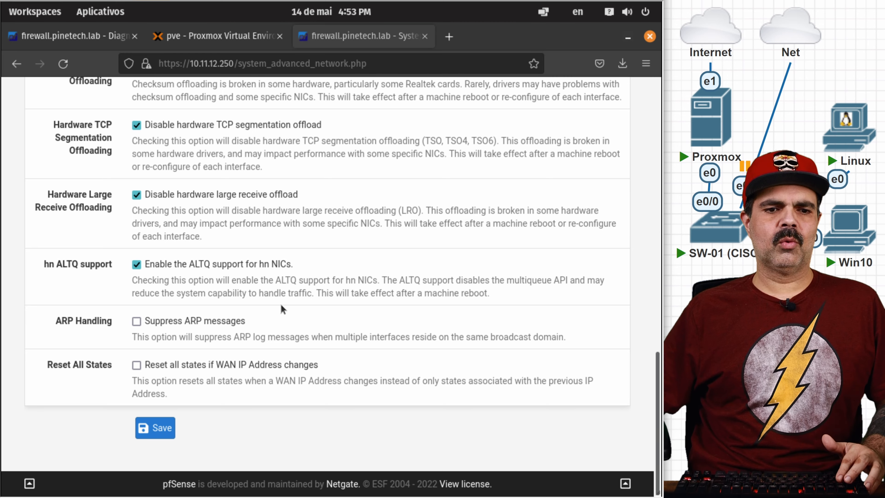
{"action": "scroll", "coordinate": [281, 305], "scroll_direction": "up", "scroll_amount": 5}
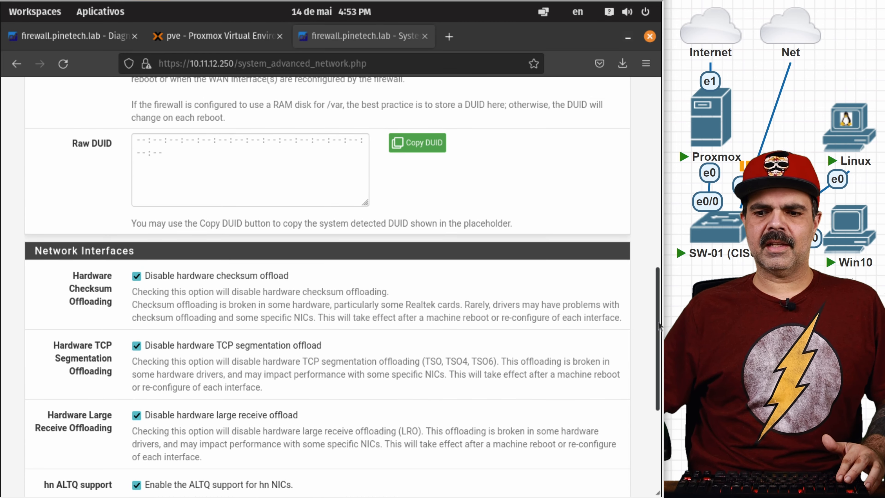
{"action": "scroll", "coordinate": [659, 326], "scroll_direction": "down", "scroll_amount": 3}
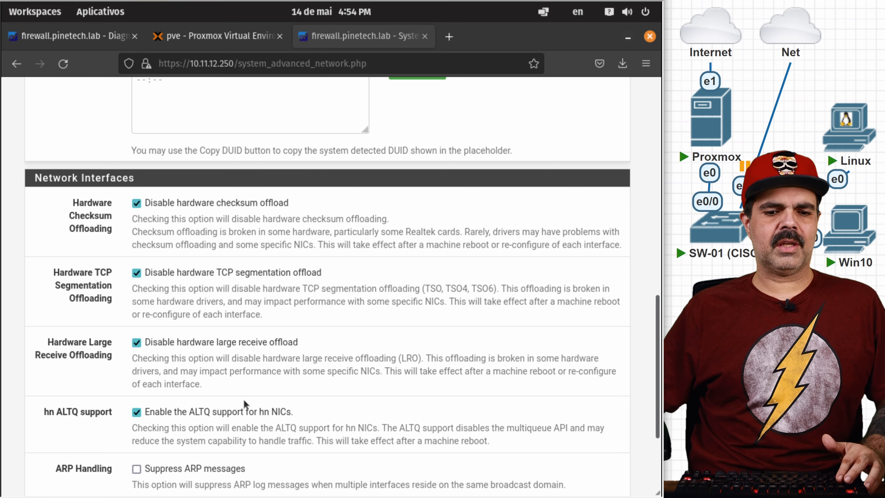
{"action": "scroll", "coordinate": [243, 400], "scroll_direction": "down", "scroll_amount": 4}
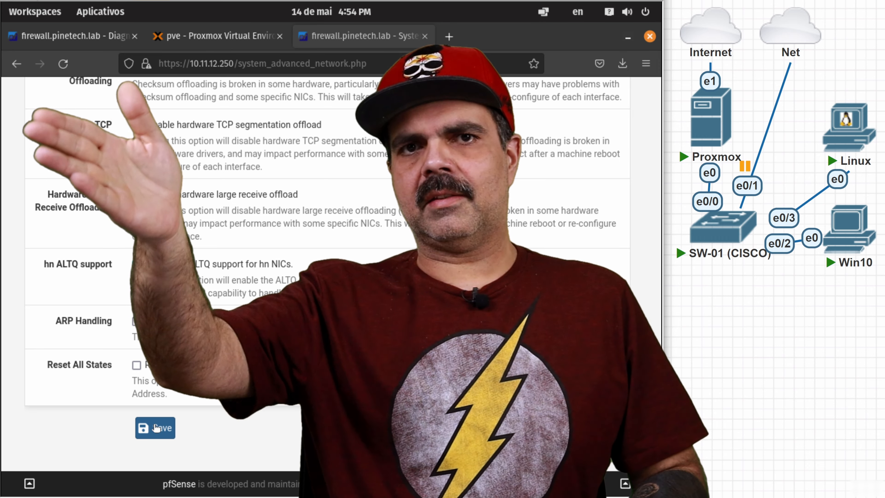
{"action": "scroll", "coordinate": [156, 277], "scroll_direction": "up", "scroll_amount": 6}
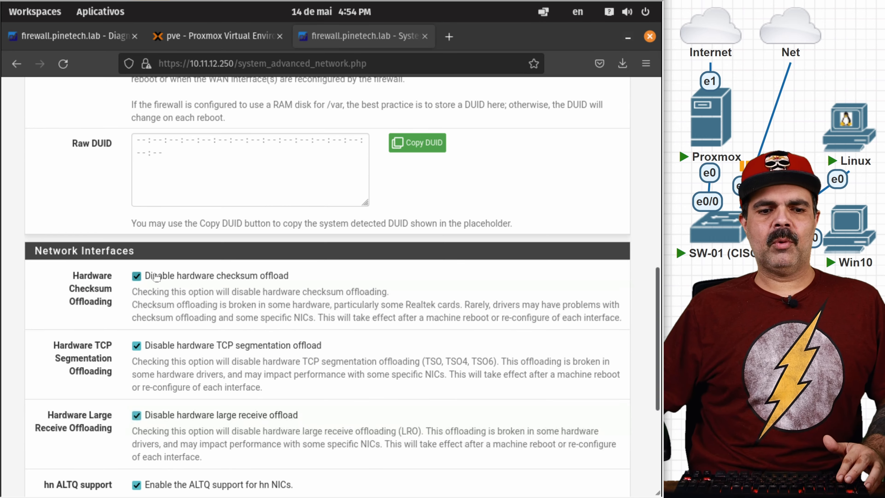
{"action": "scroll", "coordinate": [146, 313], "scroll_direction": "down", "scroll_amount": 6}
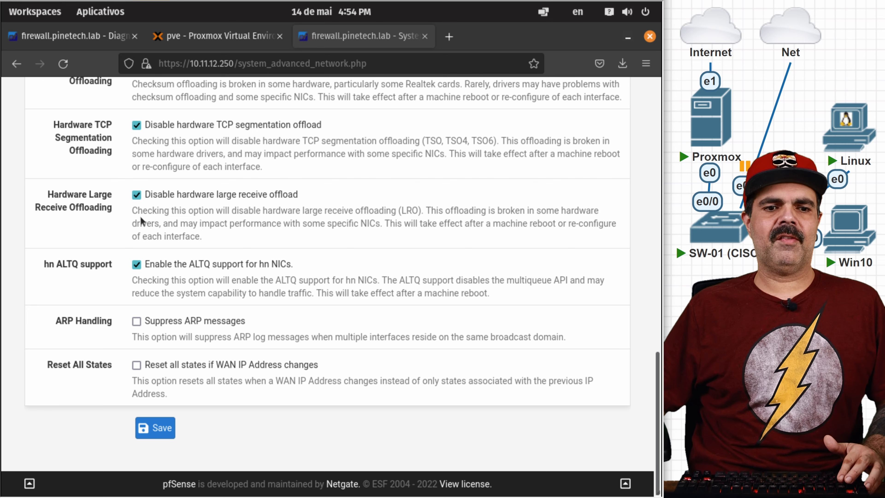
{"action": "scroll", "coordinate": [216, 297], "scroll_direction": "up", "scroll_amount": 15}
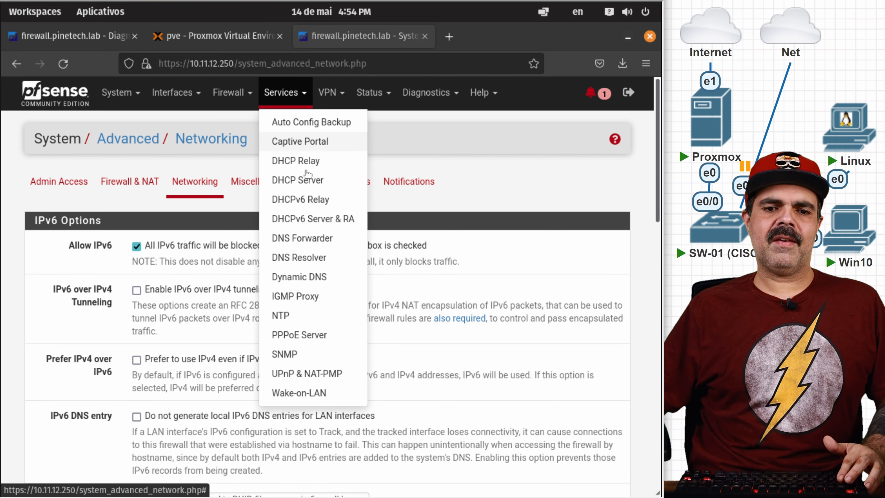
Step: Open the LAN DHCP Server page and scroll through its 9 static mappings
{"action": "left_click", "coordinate": [324, 184]}
{"action": "scroll", "coordinate": [420, 275], "scroll_direction": "down", "scroll_amount": 15}
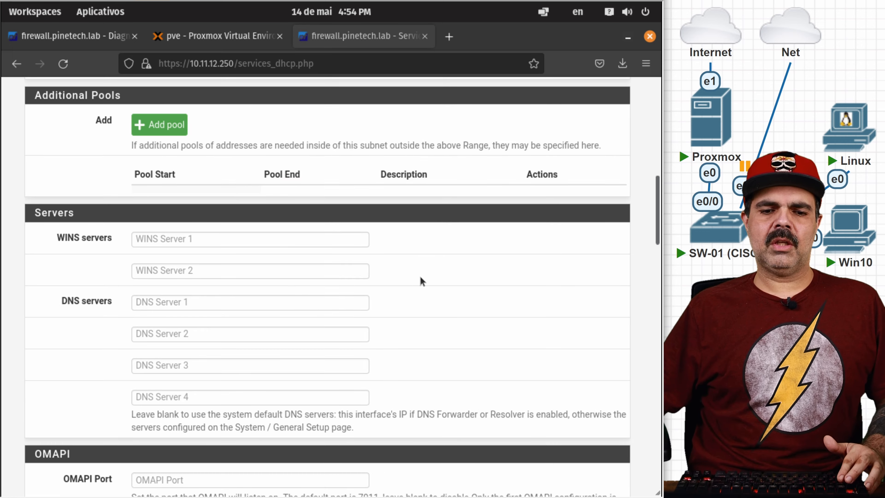
{"action": "scroll", "coordinate": [420, 276], "scroll_direction": "down", "scroll_amount": 10}
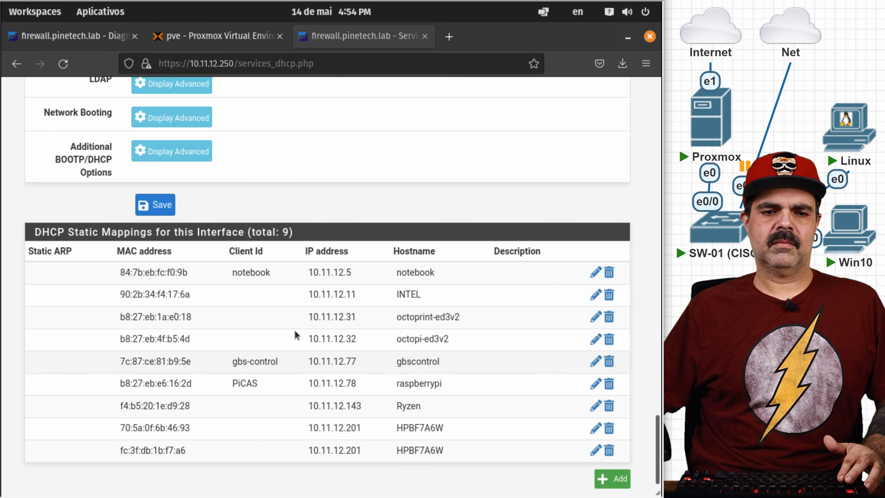
{"action": "scroll", "coordinate": [307, 250], "scroll_direction": "up", "scroll_amount": 20}
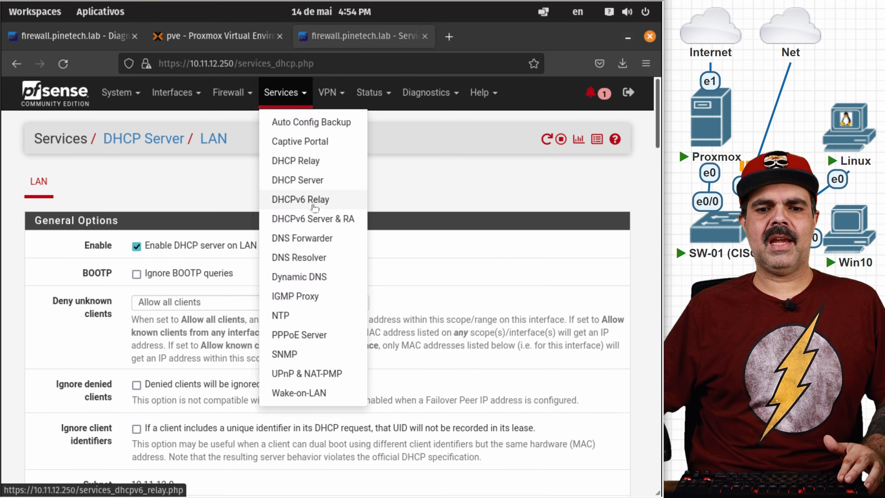
Step: Check the DNS Resolver's restored host overrides and its pinetech.labs domain override to 10.11.12.80
{"action": "left_click", "coordinate": [297, 258]}
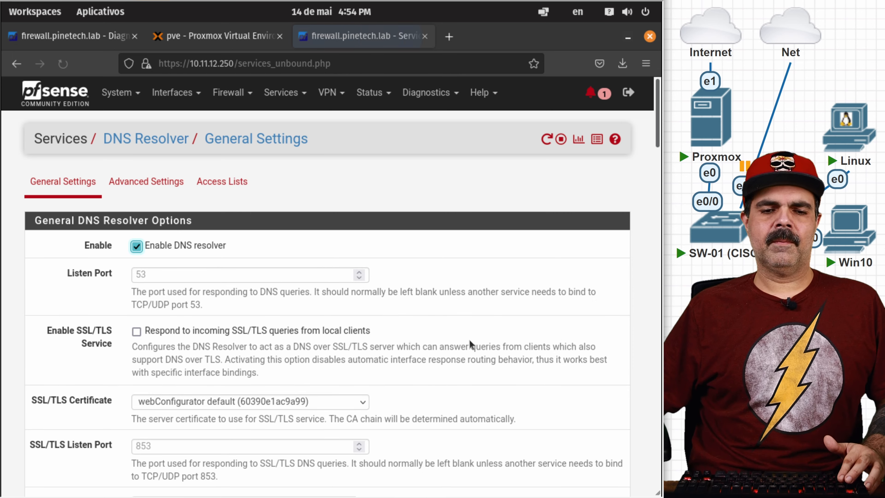
{"action": "scroll", "coordinate": [469, 339], "scroll_direction": "down", "scroll_amount": 20}
{"action": "scroll", "coordinate": [243, 263], "scroll_direction": "down", "scroll_amount": 10}
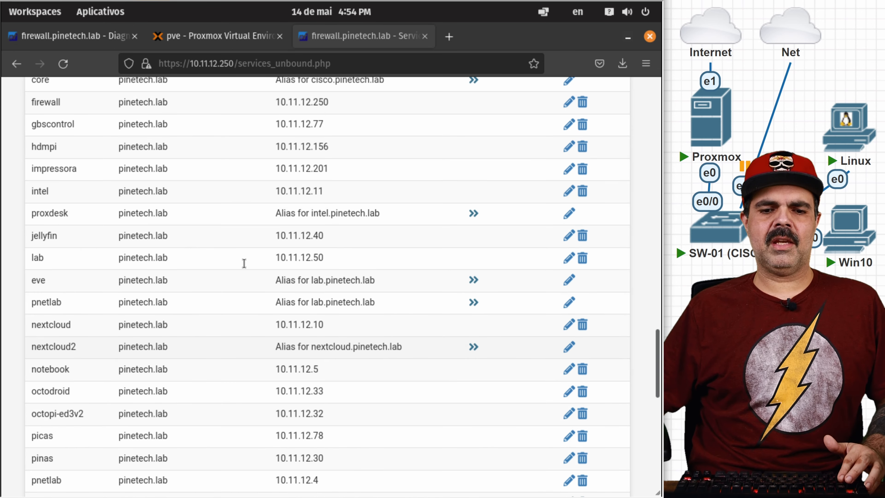
{"action": "scroll", "coordinate": [197, 362], "scroll_direction": "down", "scroll_amount": 10}
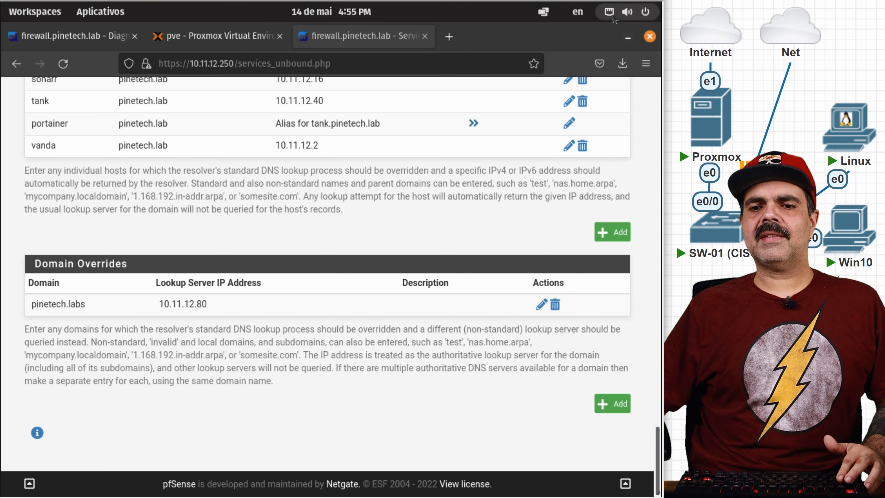
Step: Set the wired connection's IPv4 method to Automático (DHCP) and apply it
{"action": "left_click", "coordinate": [609, 14]}
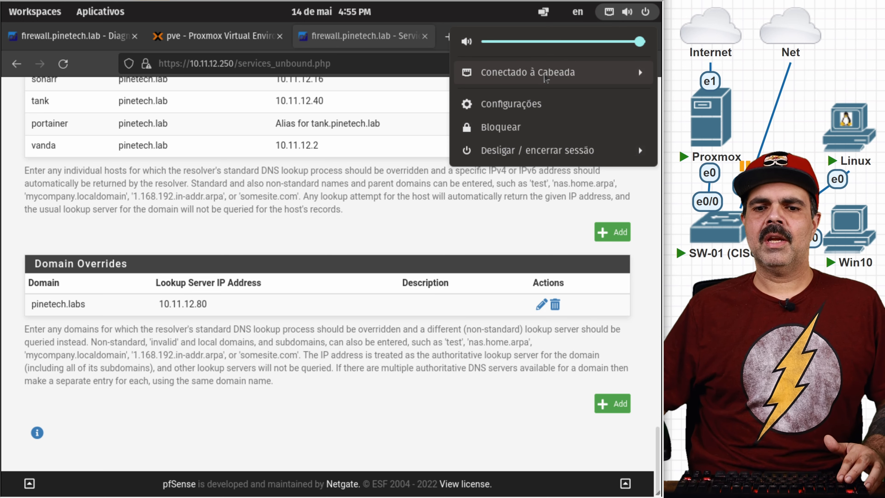
{"action": "left_click", "coordinate": [545, 76]}
{"action": "left_click", "coordinate": [525, 119]}
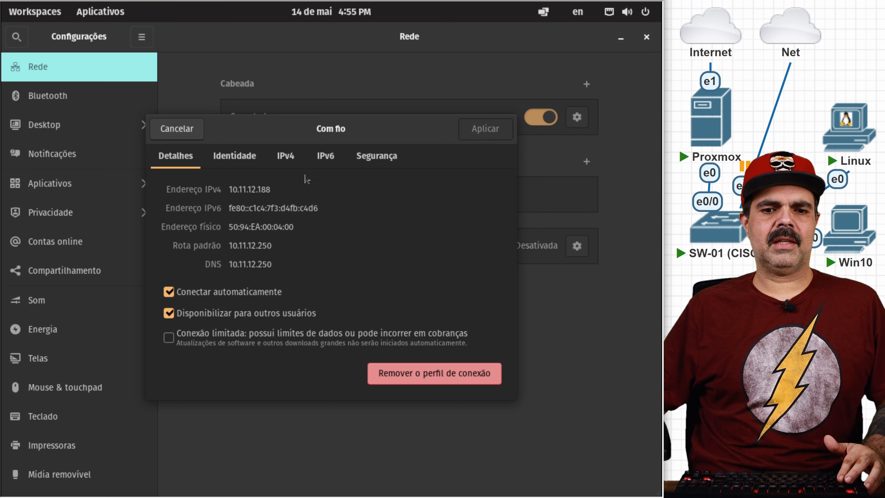
{"action": "left_click", "coordinate": [286, 163]}
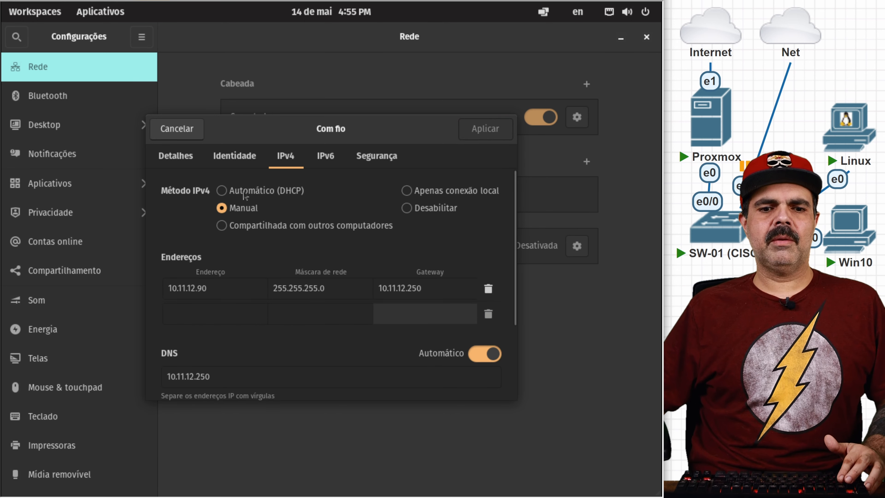
{"action": "left_click", "coordinate": [222, 190]}
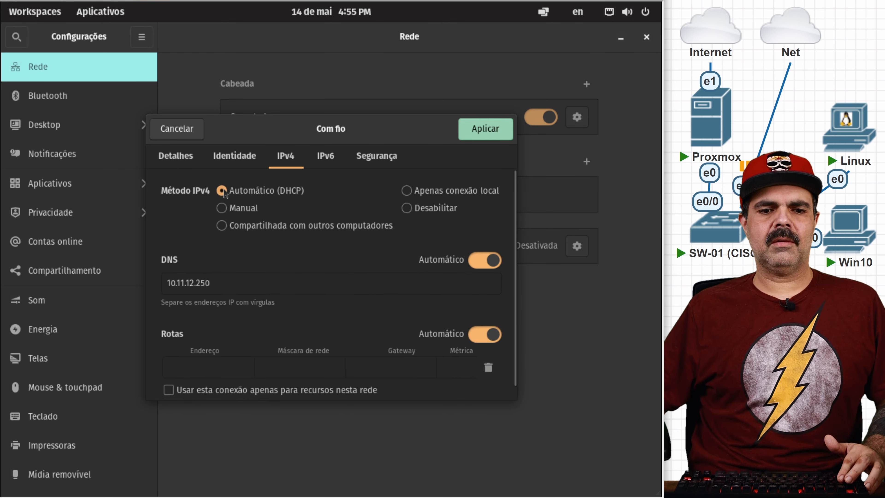
{"action": "left_click", "coordinate": [487, 129]}
Step: Reconnect the wired connection and confirm it received address 10.11.12.188 with gateway/DNS 10.11.12.250
{"action": "left_click", "coordinate": [545, 118]}
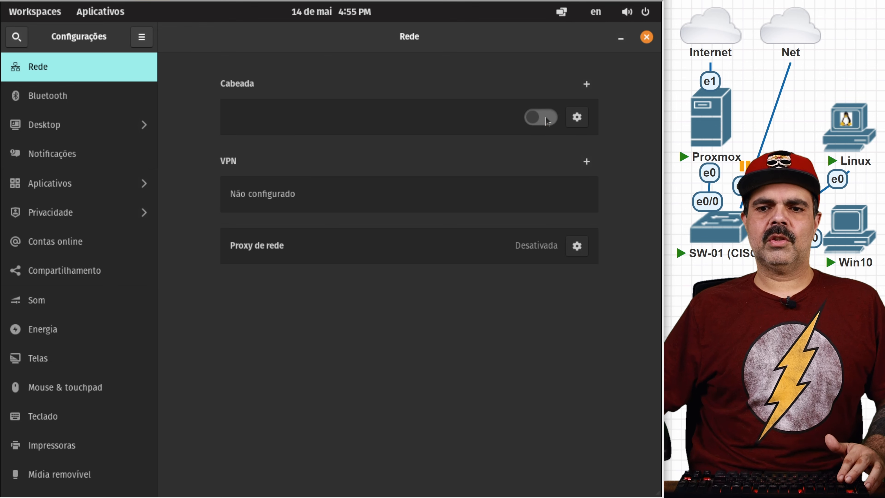
{"action": "left_click", "coordinate": [546, 119]}
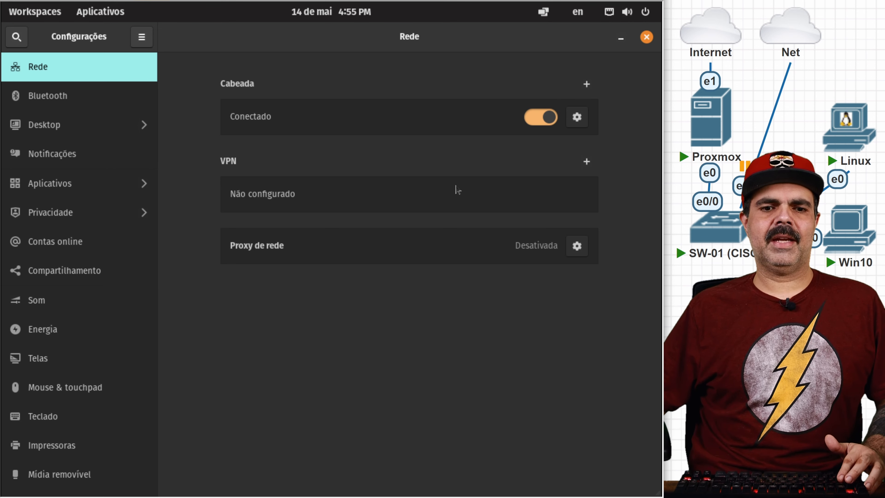
{"action": "left_click", "coordinate": [577, 117]}
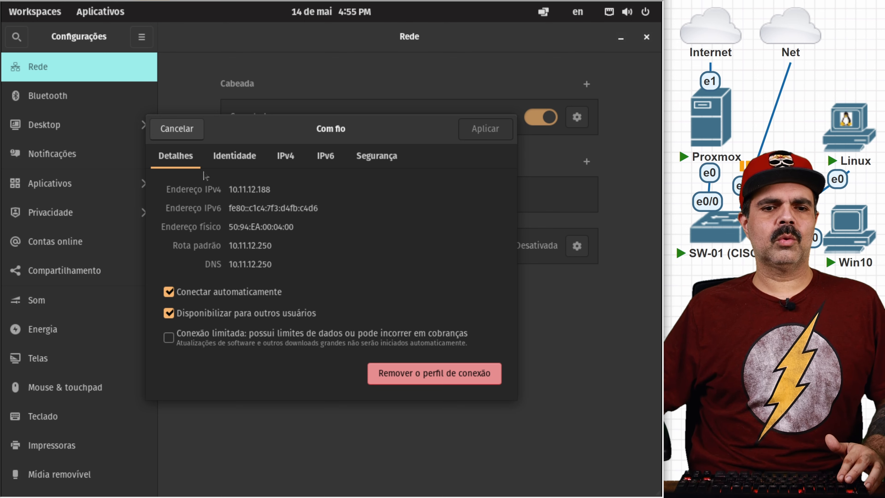
{"action": "left_click", "coordinate": [176, 129]}
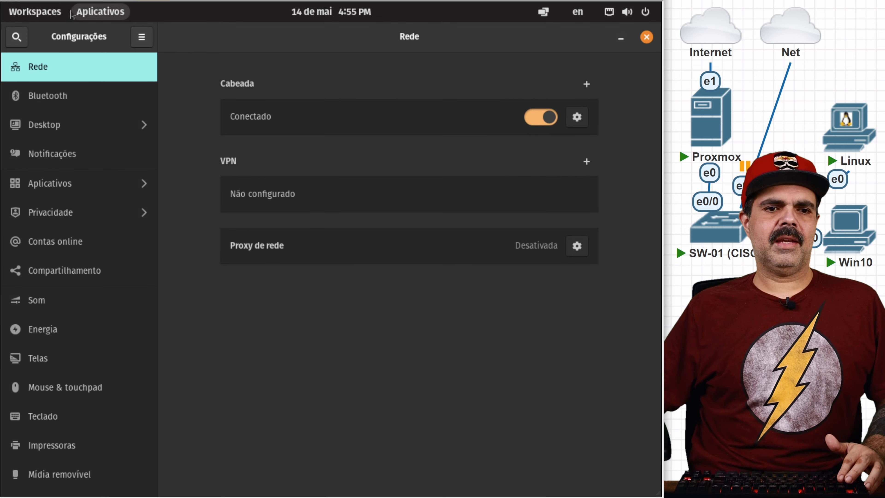
{"action": "left_click", "coordinate": [87, 12]}
{"action": "left_click", "coordinate": [223, 315]}
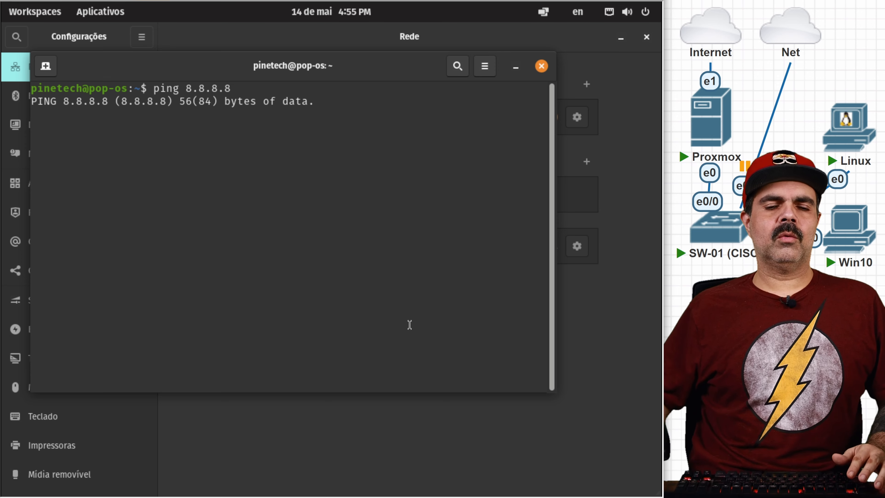
{"action": "key", "text": "ctrl+c"}
{"action": "type", "text": "ping www."}
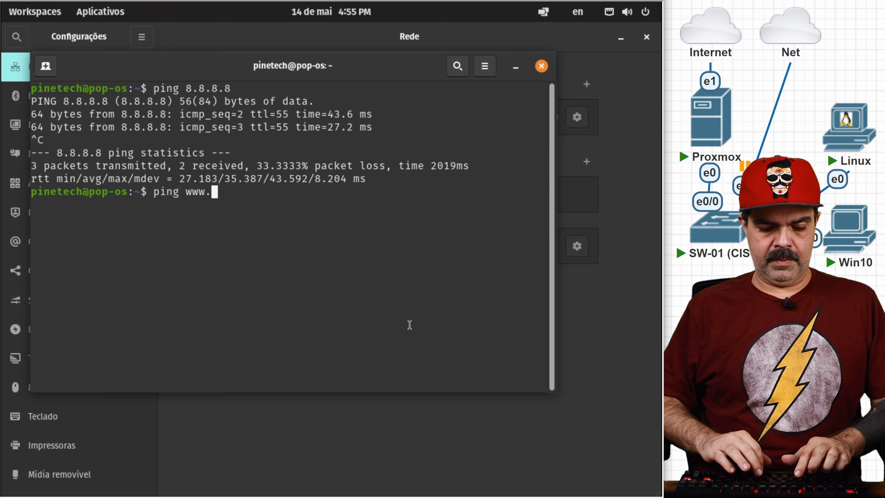
{"action": "type", "text": "google.com.br"}
{"action": "key", "text": "Return"}
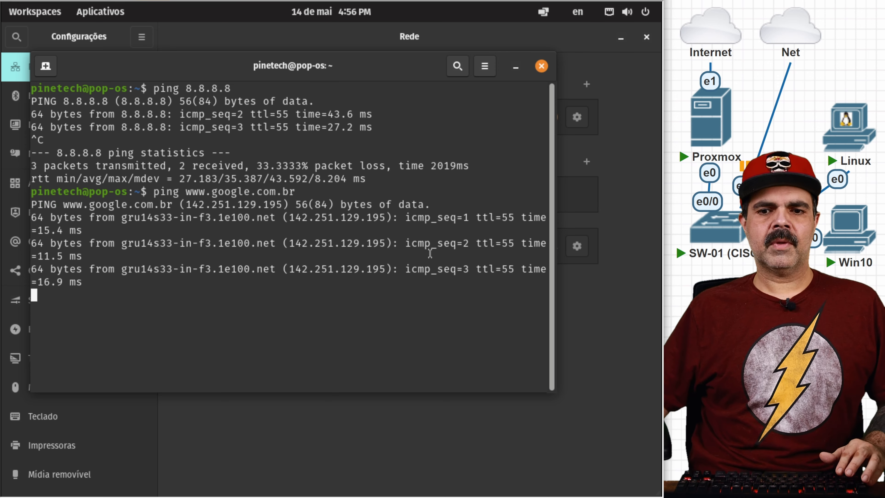
{"action": "key", "text": "ctrl+c"}
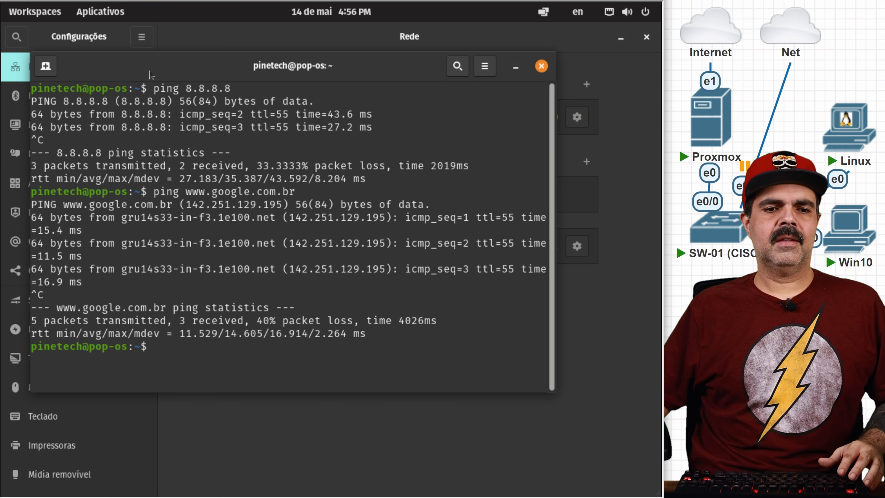
Step: Load youtube.com in a new Firefox tab
{"action": "left_click", "coordinate": [35, 12]}
{"action": "left_click", "coordinate": [296, 278]}
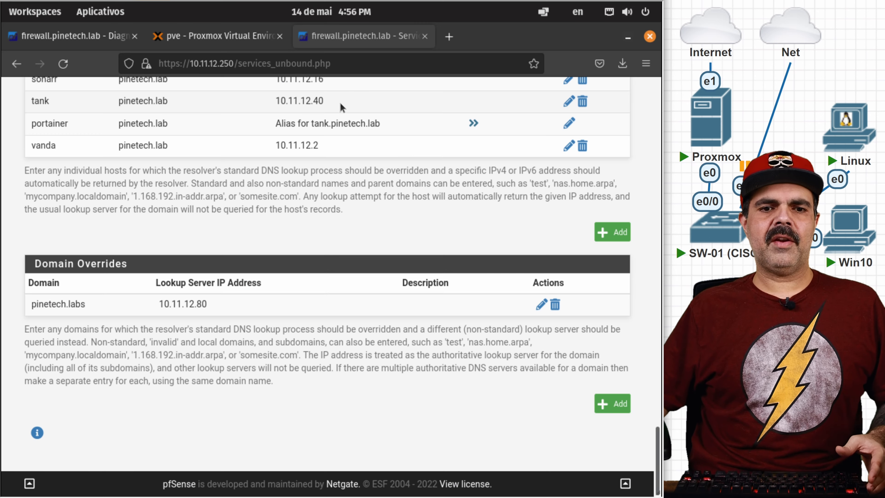
{"action": "left_click", "coordinate": [437, 37]}
{"action": "type", "text": "youtube.com"}
{"action": "key", "text": "Return"}
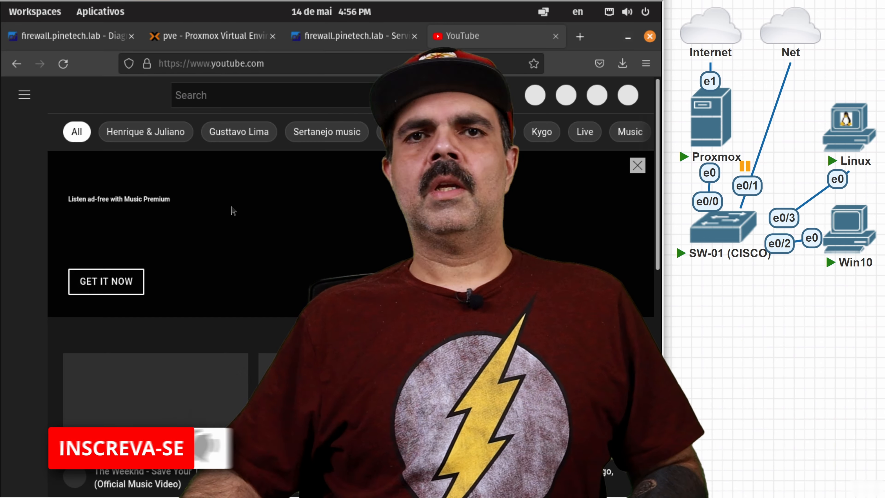